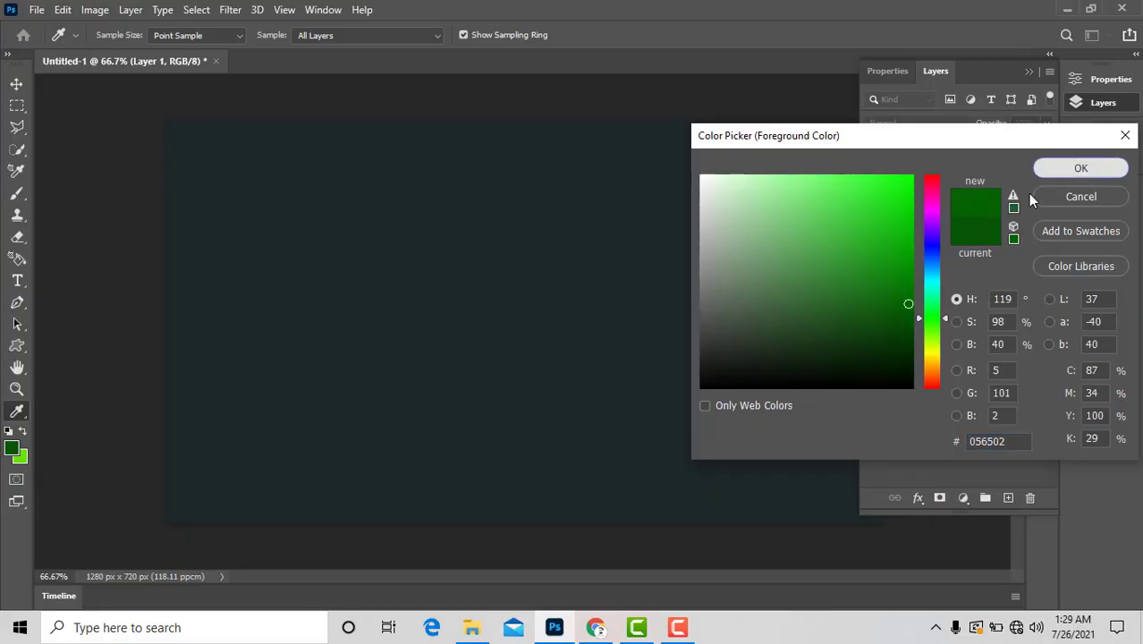
Set the paint colour to #056502 and brush grass at the canvas bottom-left.
{"action": "left_click", "coordinate": [1073, 169]}
{"action": "key", "text": "b"}
{"action": "left_click", "coordinate": [217, 487]}
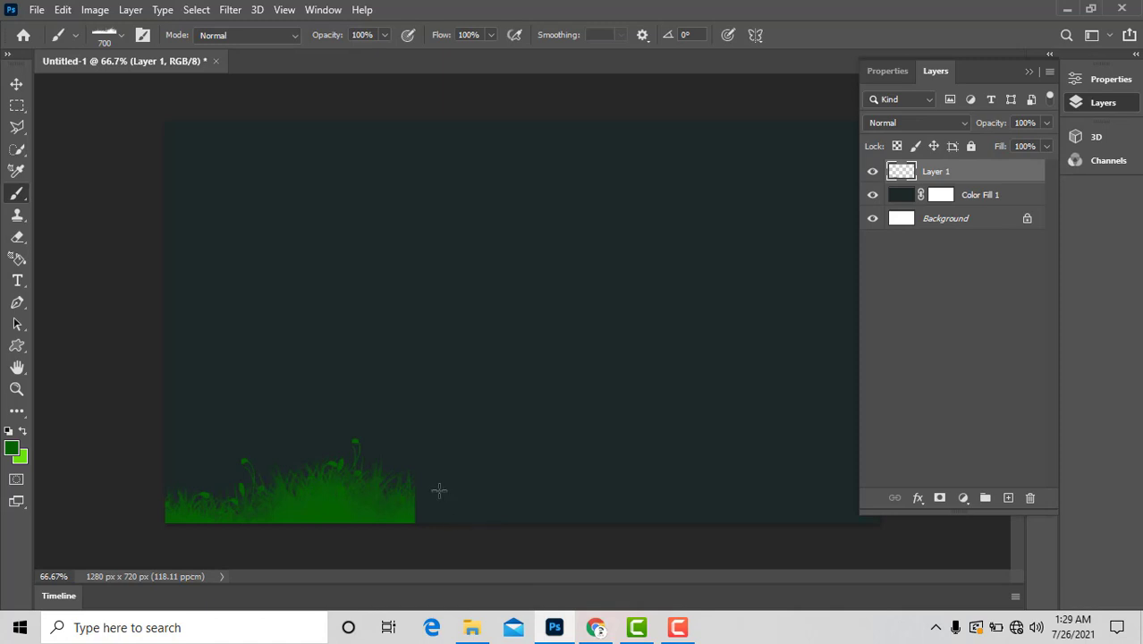
Extend the dark green grass along the full bottom of the canvas.
{"action": "left_click_drag", "start_coordinate": [437, 490], "coordinate": [476, 492]}
{"action": "mouse_move", "coordinate": [605, 487]}
{"action": "left_mouse_down"}
{"action": "mouse_move", "coordinate": [820, 473]}
{"action": "mouse_move", "coordinate": [876, 493]}
{"action": "left_mouse_up"}
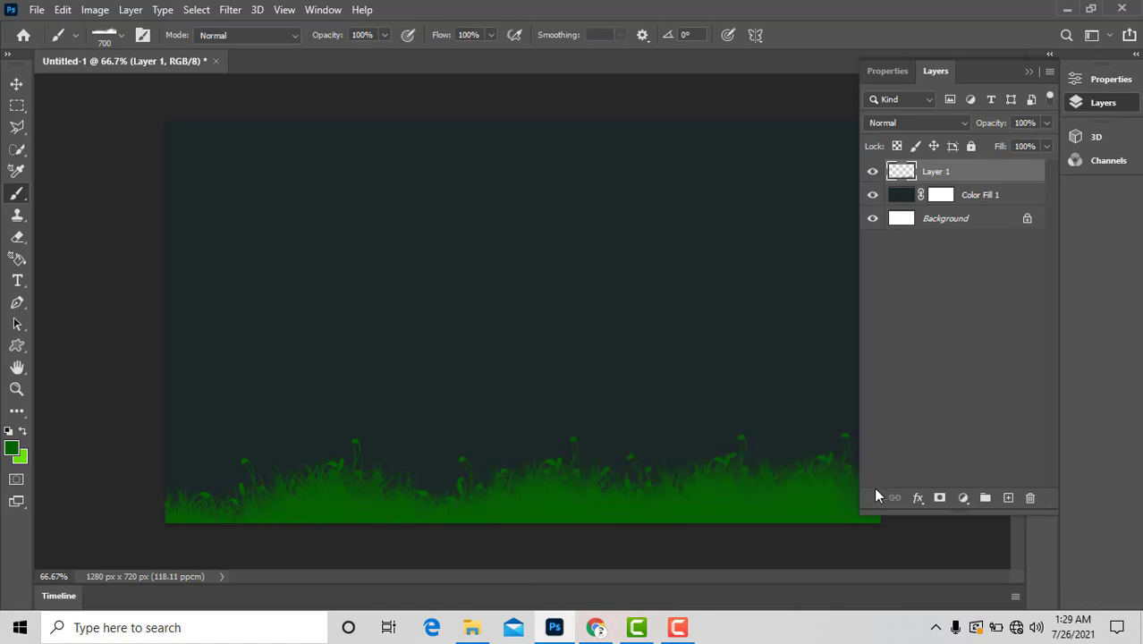
{"action": "left_click", "coordinate": [247, 499]}
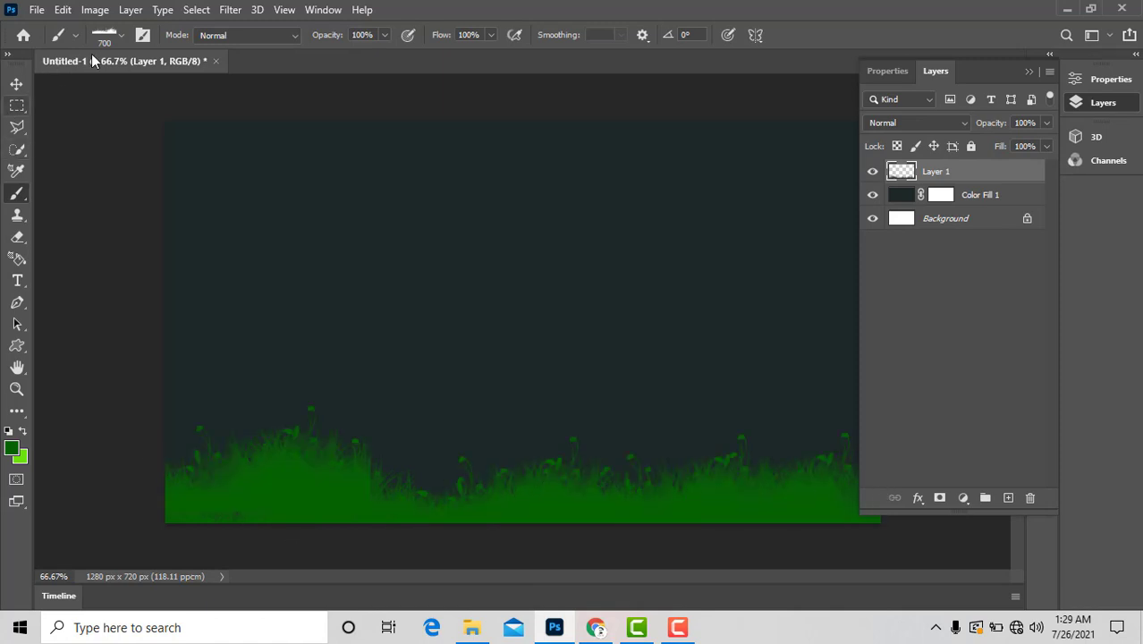
Stamp tall grass blades and leaves with the Grass 1 brush at 2500 px.
{"action": "left_click", "coordinate": [119, 37]}
{"action": "left_click", "coordinate": [108, 264]}
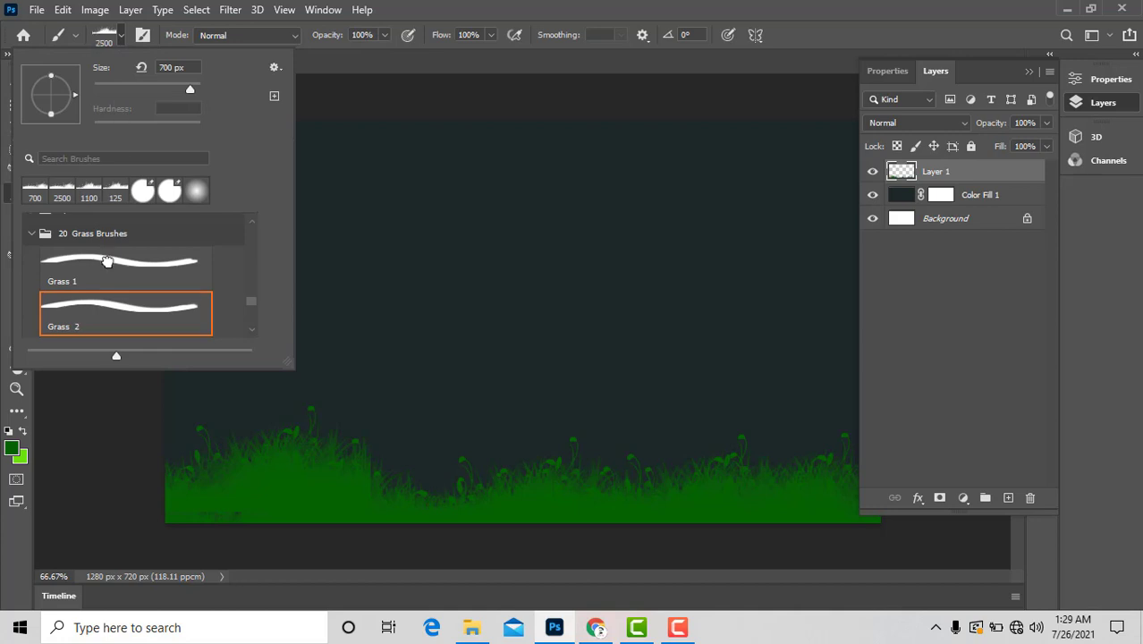
{"action": "left_click", "coordinate": [249, 510]}
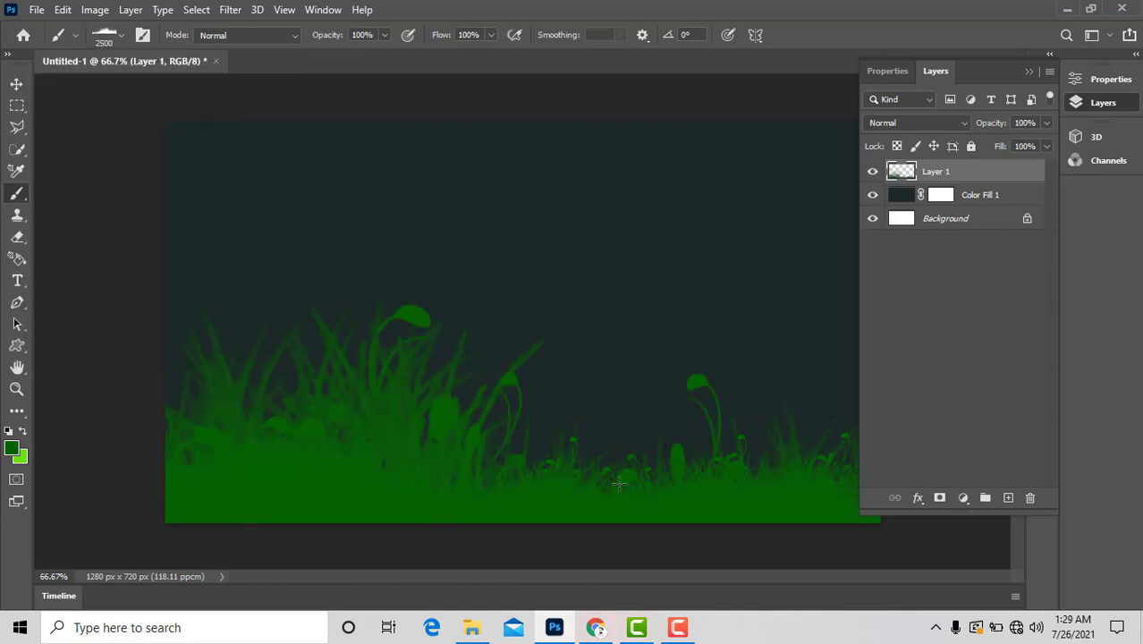
{"action": "left_click", "coordinate": [799, 513]}
{"action": "left_click", "coordinate": [518, 503]}
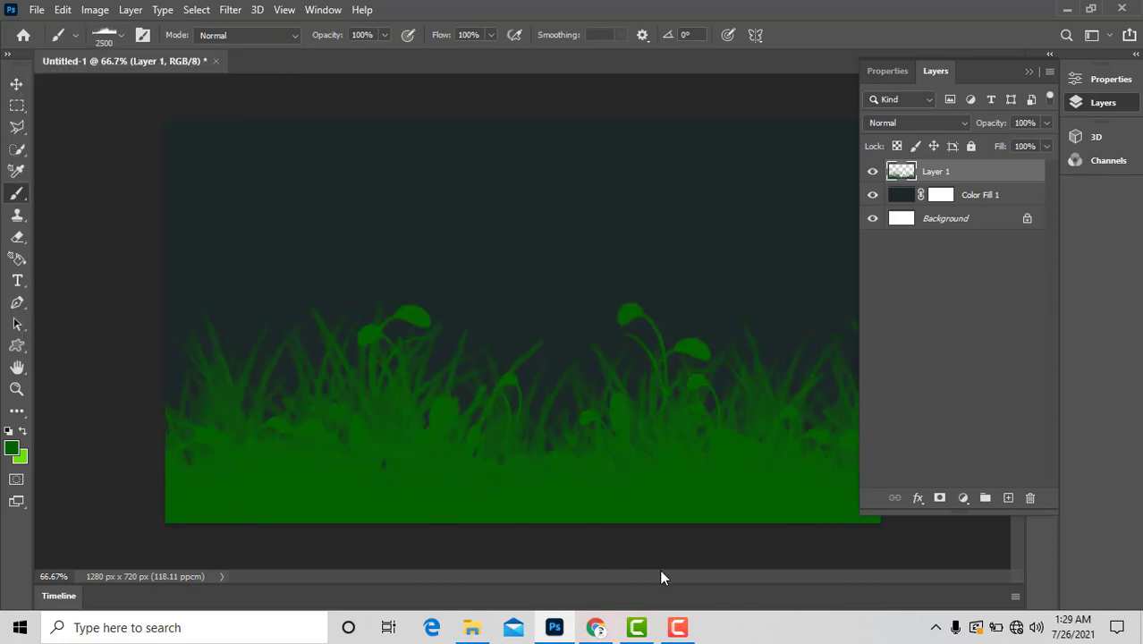
{"action": "left_click", "coordinate": [17, 83]}
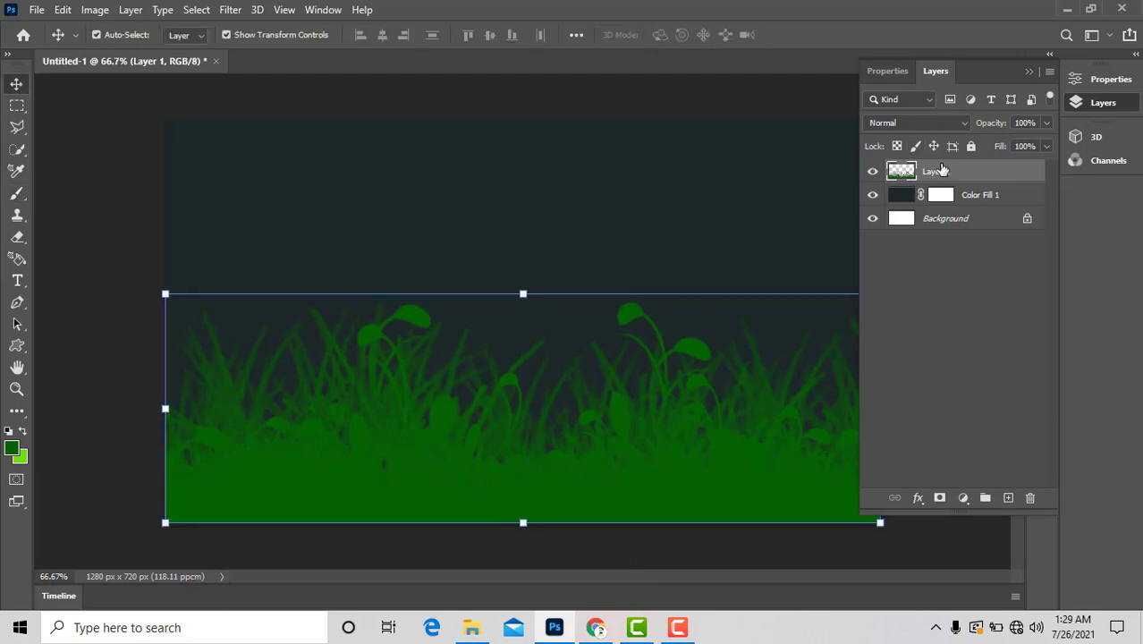
Set the Layer 1 grass blend mode to Multiply.
{"action": "left_click", "coordinate": [934, 123]}
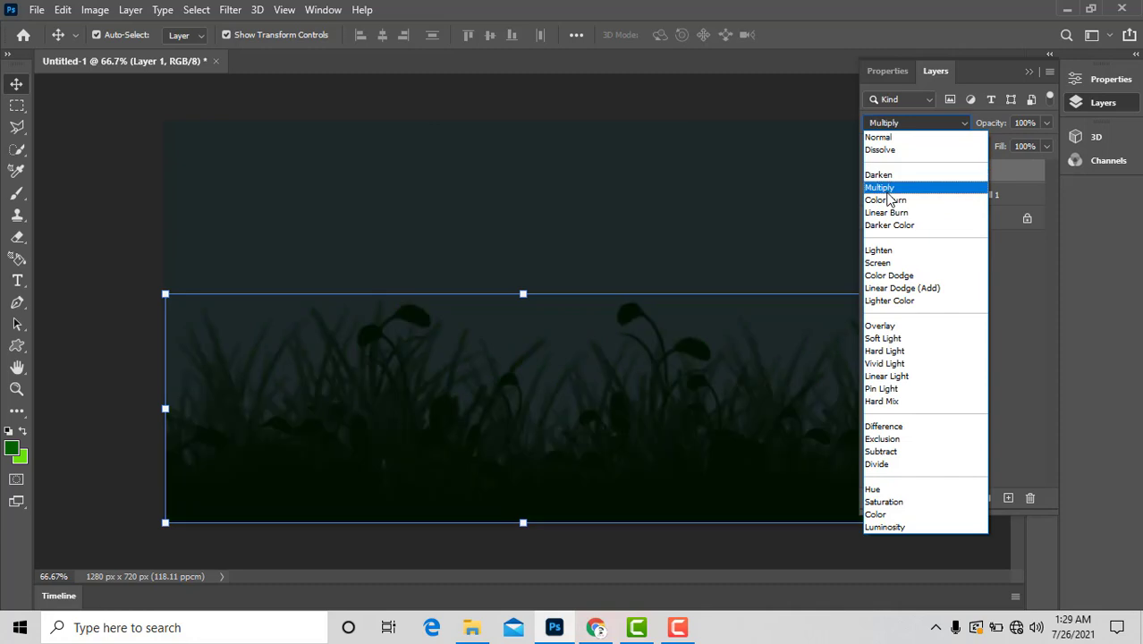
{"action": "left_click", "coordinate": [888, 190]}
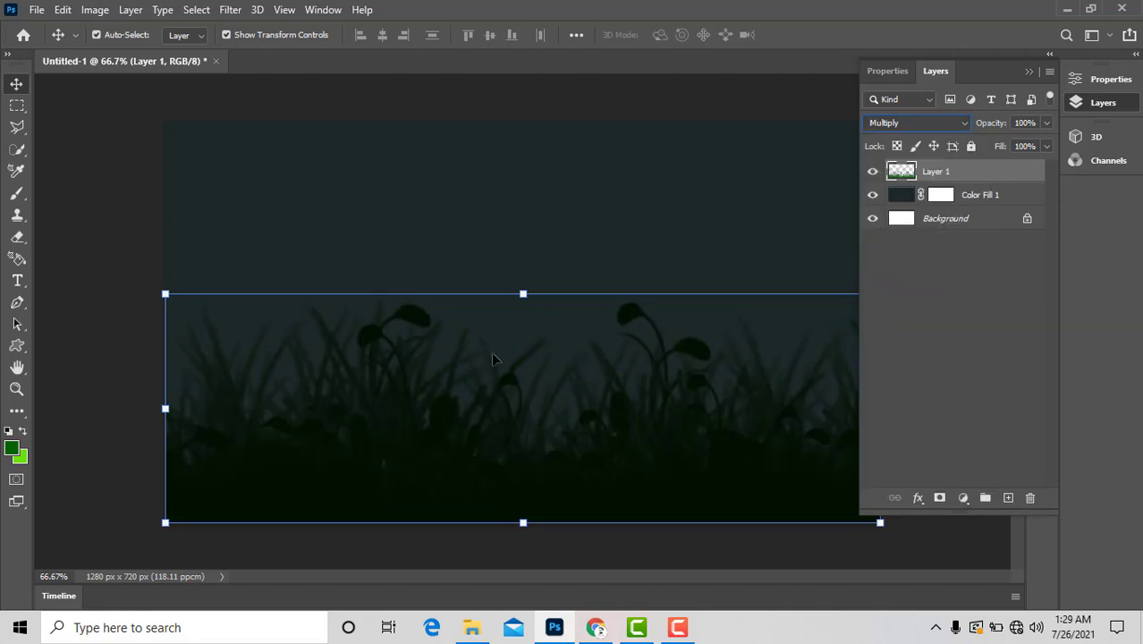
{"action": "left_click", "coordinate": [88, 161]}
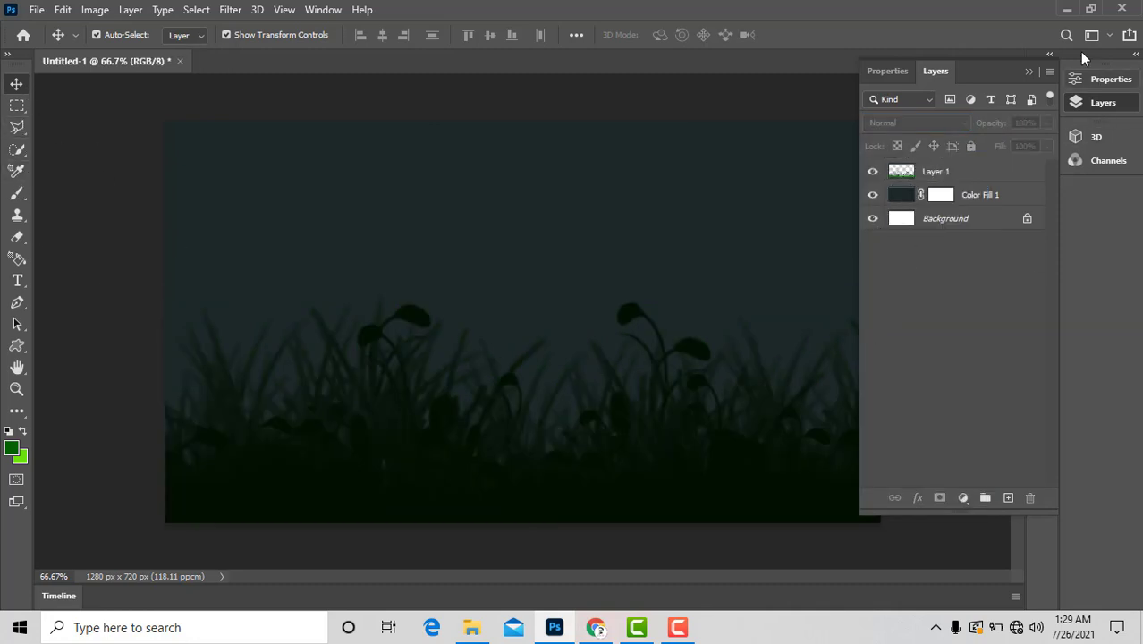
Reselect Layer 1 and switch to the png mat folder in File Explorer.
{"action": "left_click", "coordinate": [1030, 71]}
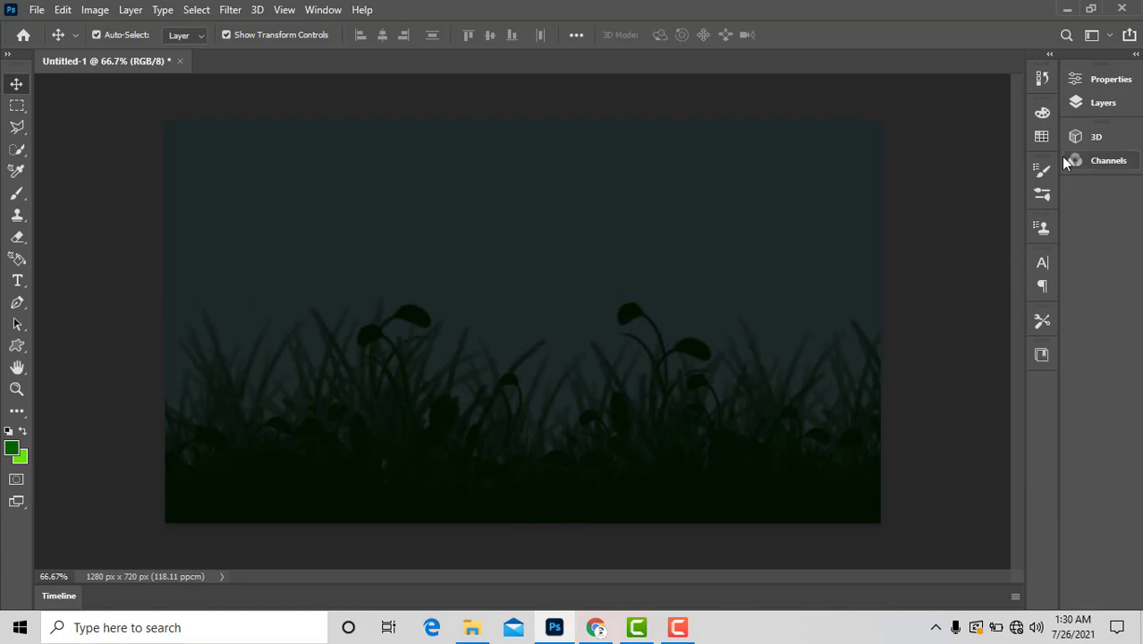
{"action": "left_click", "coordinate": [1105, 104]}
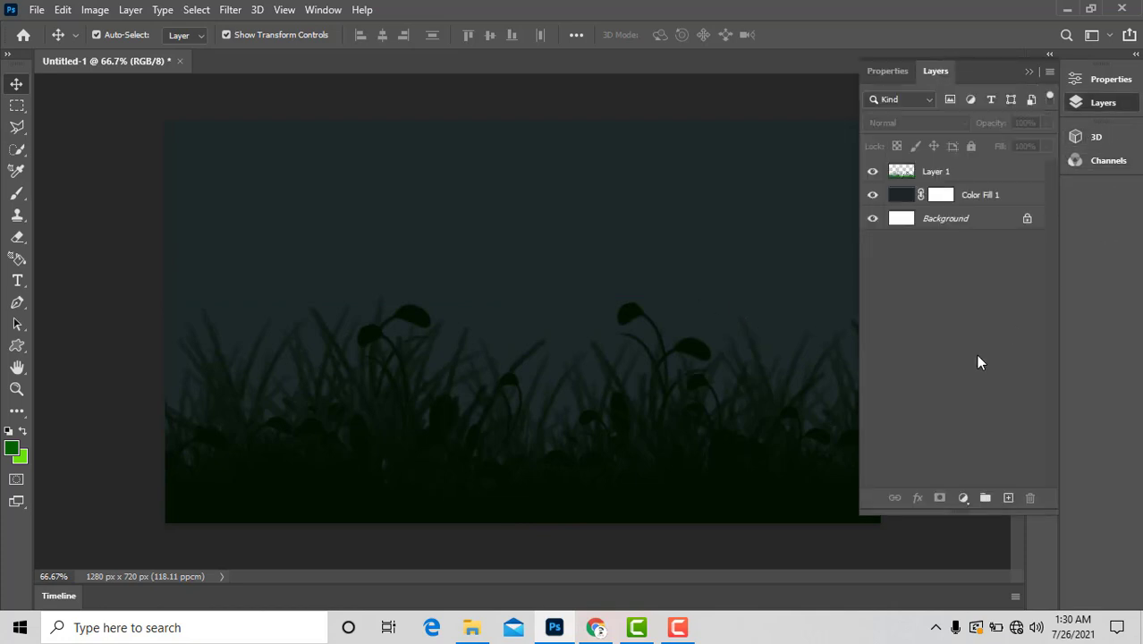
{"action": "left_click", "coordinate": [949, 176]}
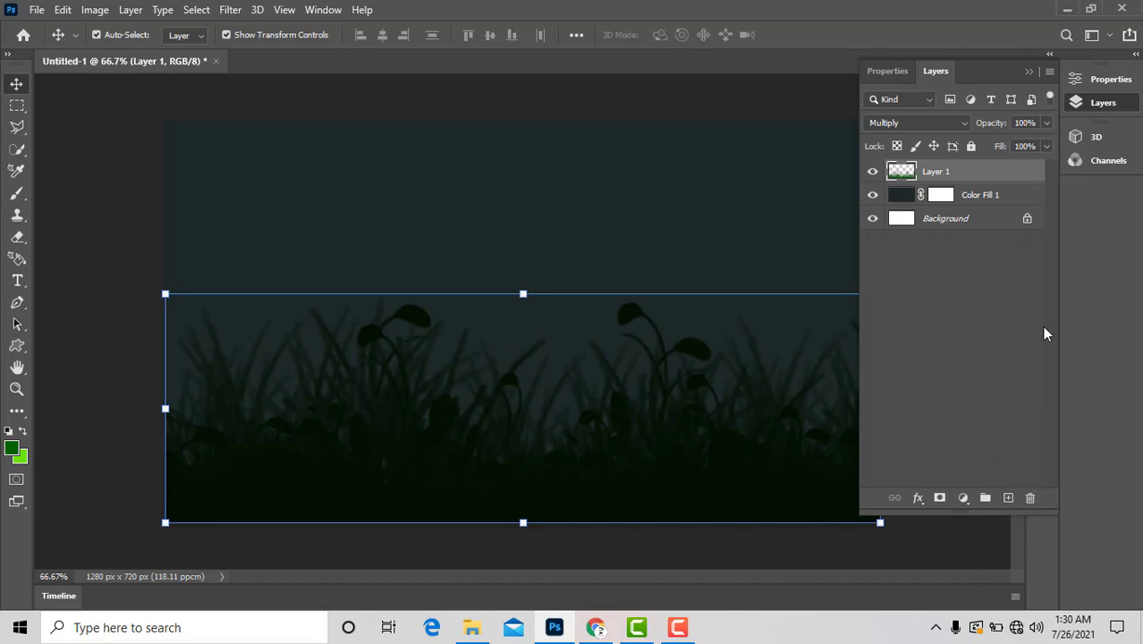
{"action": "left_click", "coordinate": [1066, 9]}
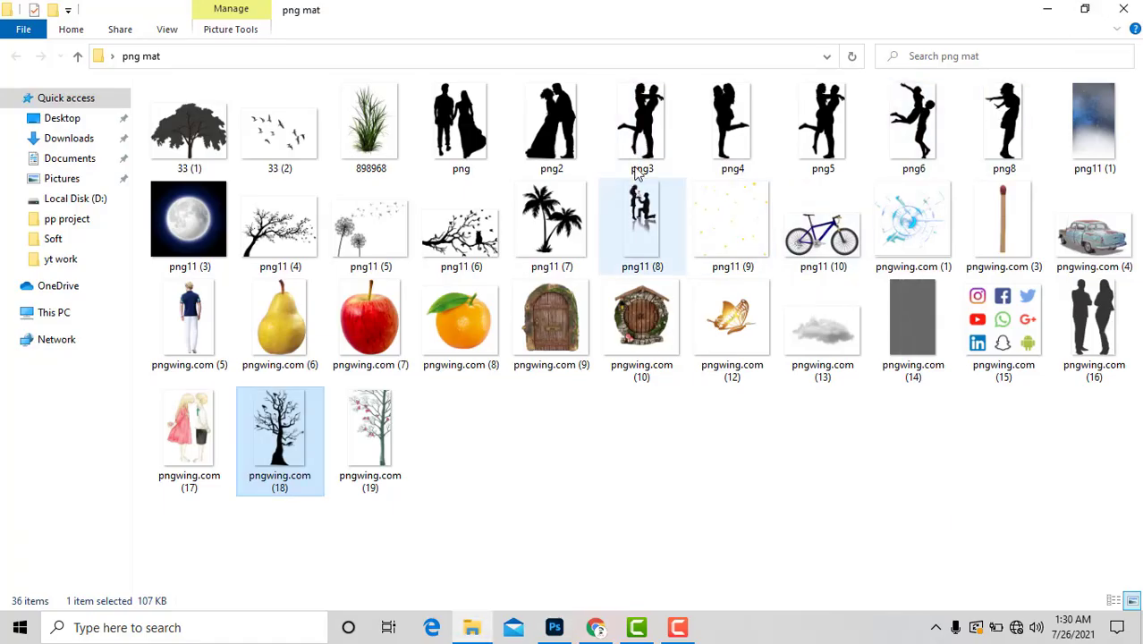
Place png2 couple silhouette at 18.53% near the centre, beneath the Layer 1 grass.
{"action": "mouse_move", "coordinate": [545, 135]}
{"action": "left_mouse_down"}
{"action": "mouse_move", "coordinate": [553, 632]}
{"action": "mouse_move", "coordinate": [593, 436]}
{"action": "left_mouse_up"}
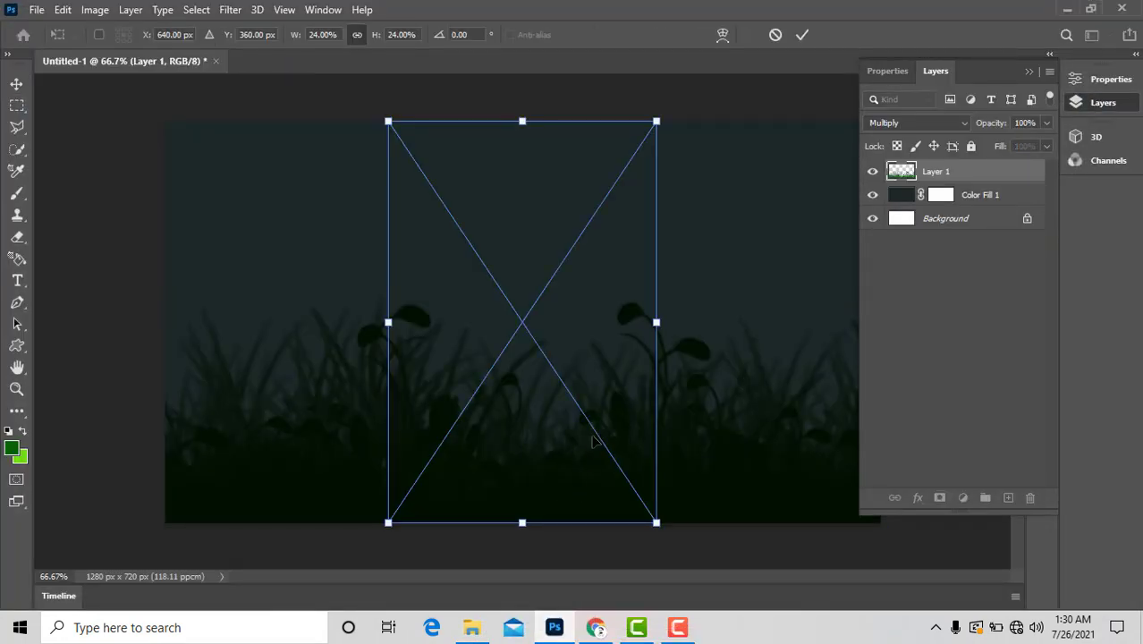
{"action": "left_click_drag", "start_coordinate": [608, 306], "coordinate": [626, 299]}
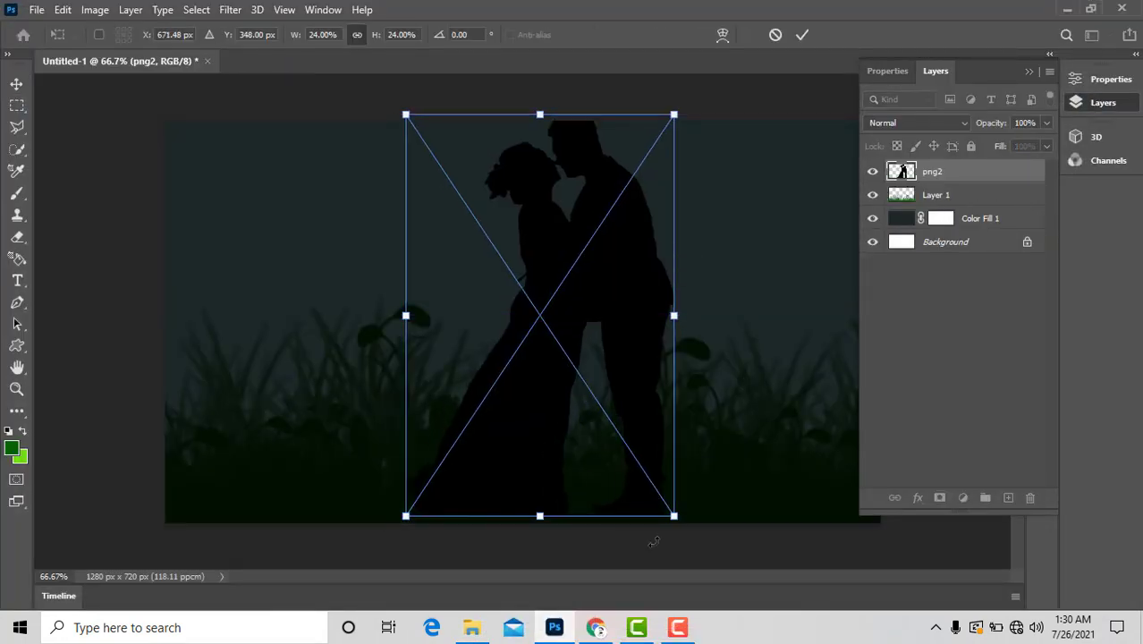
{"action": "left_click_drag", "start_coordinate": [674, 516], "coordinate": [613, 423]}
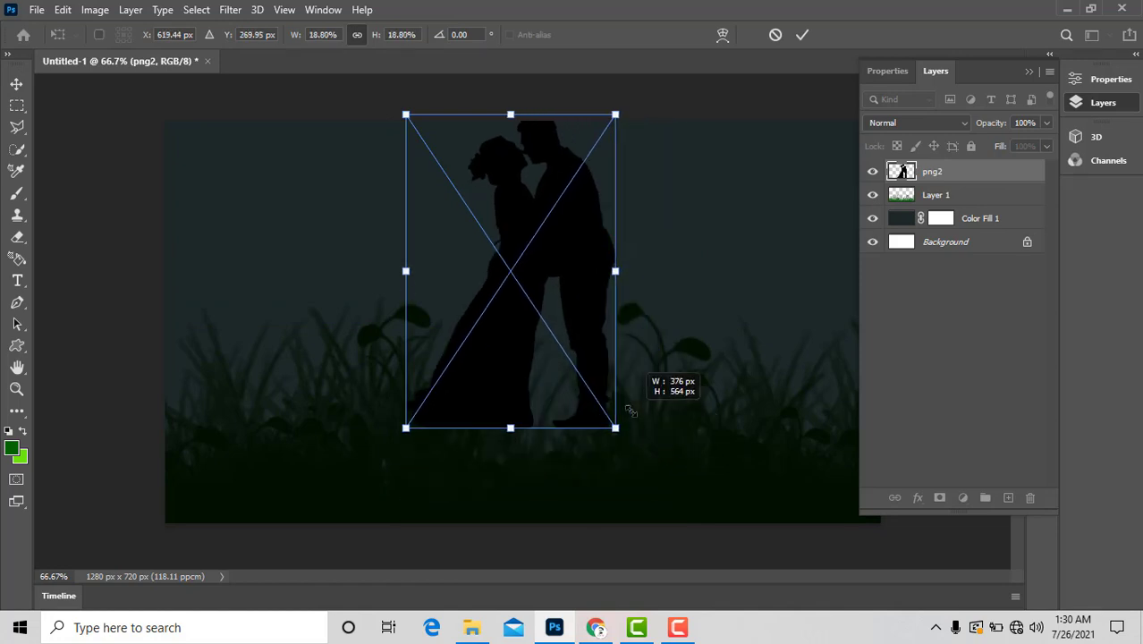
{"action": "left_click_drag", "start_coordinate": [585, 277], "coordinate": [648, 322]}
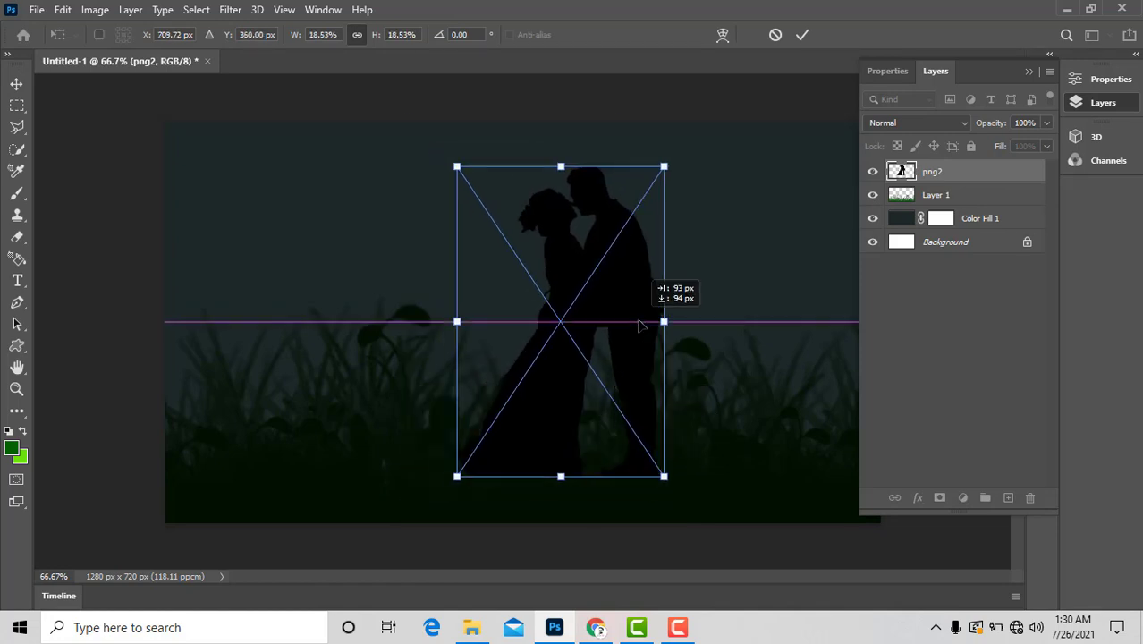
{"action": "key", "text": "Return"}
{"action": "left_click_drag", "start_coordinate": [1012, 176], "coordinate": [1000, 211]}
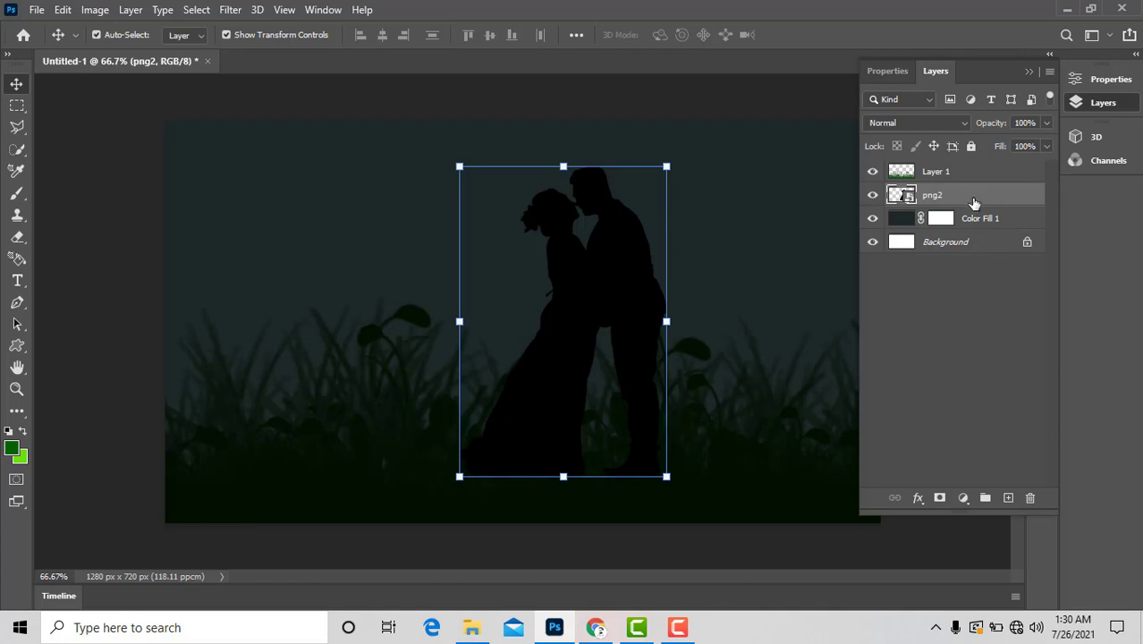
Change Layer 1's blend mode to Linear Burn and return to the png mat folder.
{"action": "left_click", "coordinate": [677, 565]}
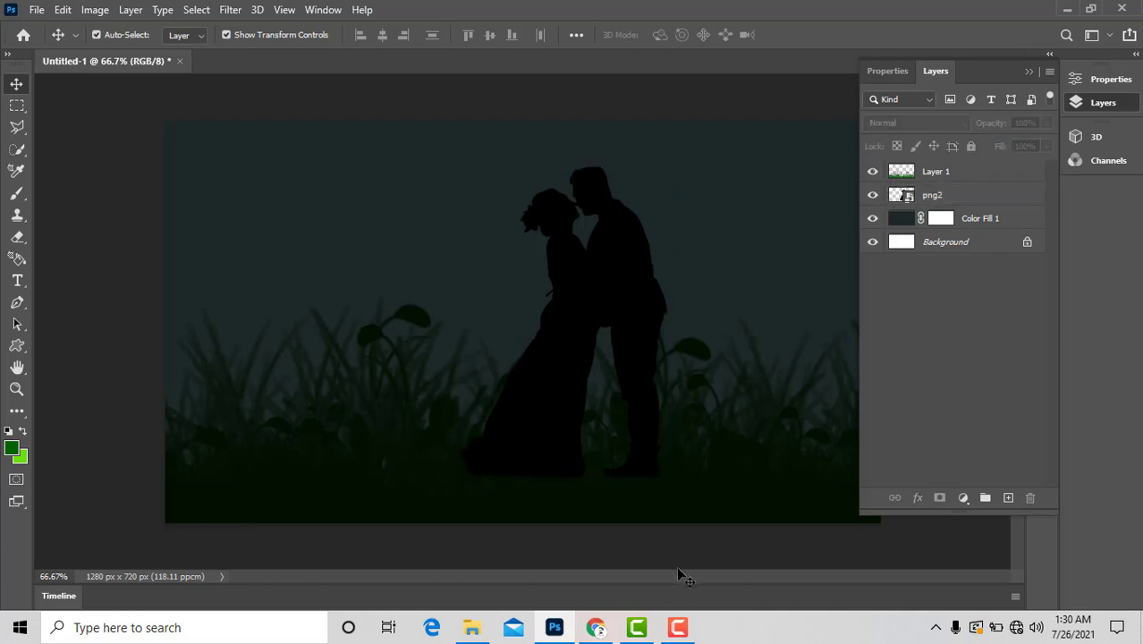
{"action": "left_click", "coordinate": [970, 178]}
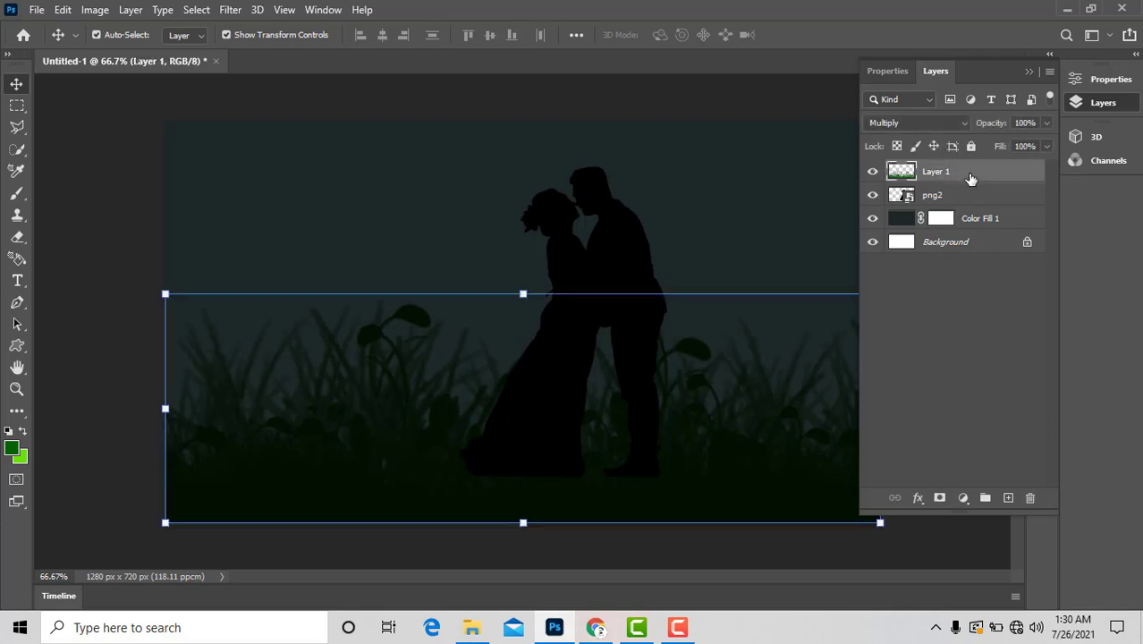
{"action": "left_click", "coordinate": [915, 117]}
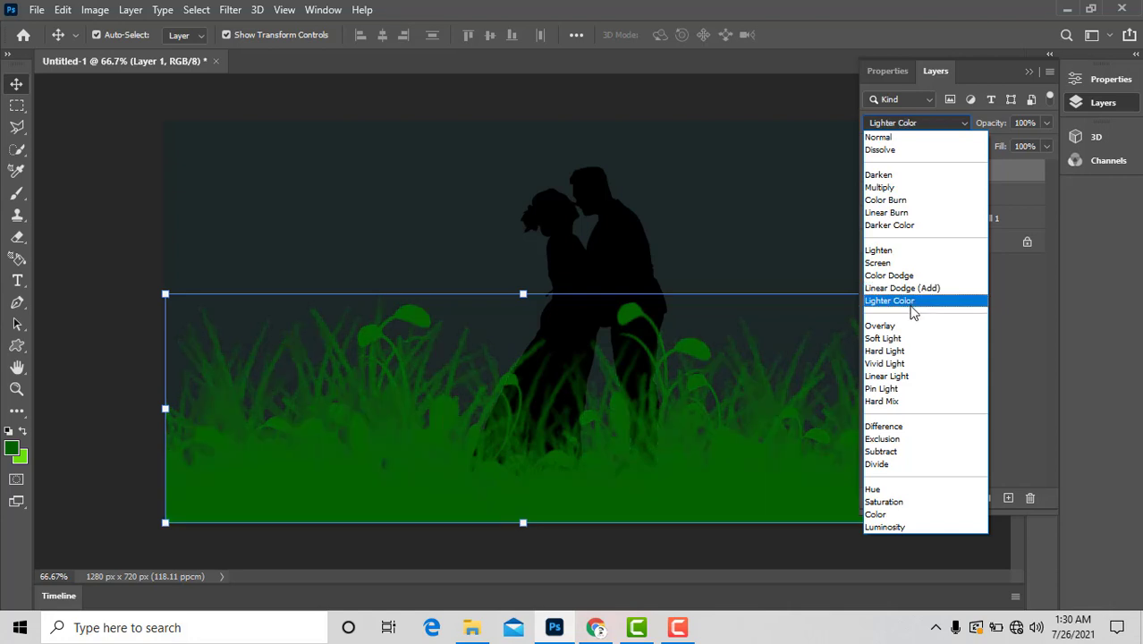
{"action": "left_click", "coordinate": [899, 214]}
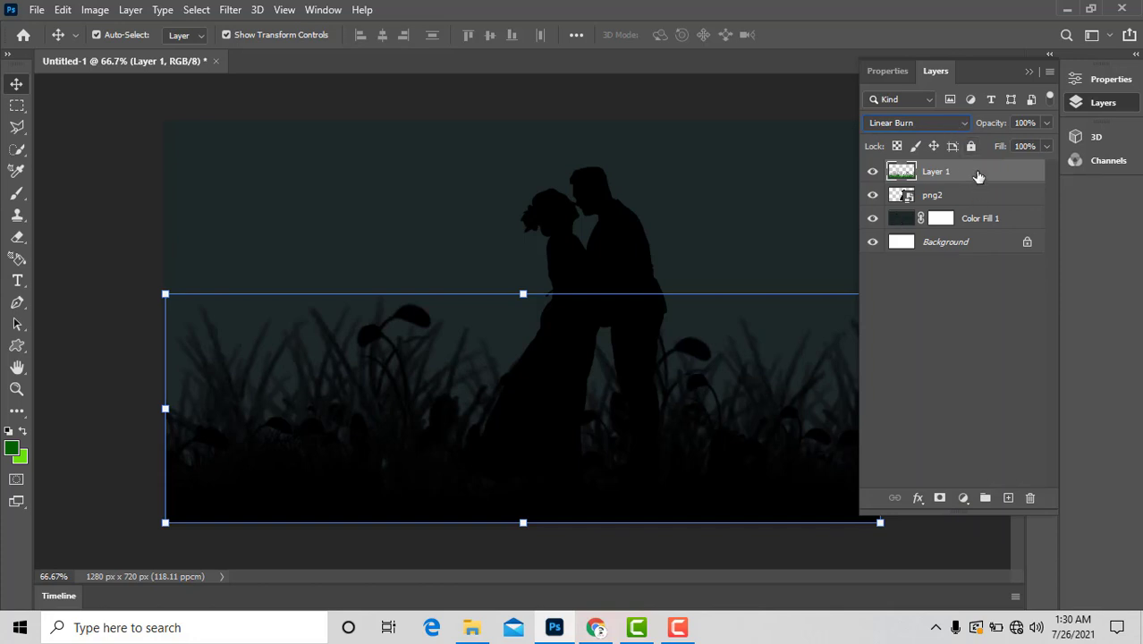
{"action": "left_click", "coordinate": [980, 305]}
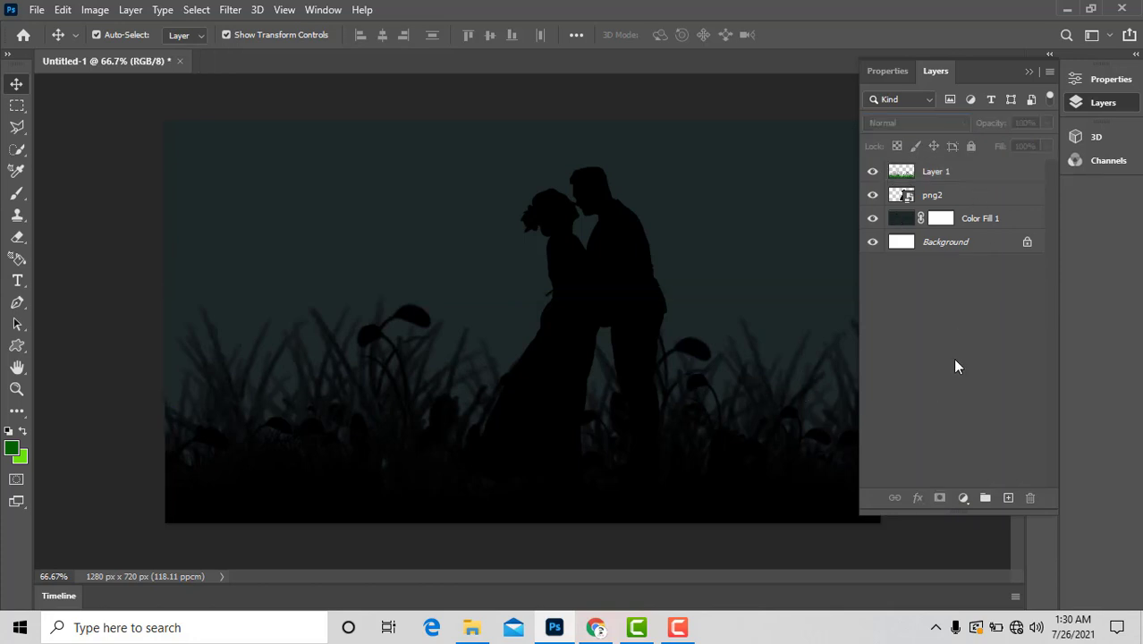
{"action": "left_click", "coordinate": [1030, 70]}
{"action": "left_click", "coordinate": [1067, 9]}
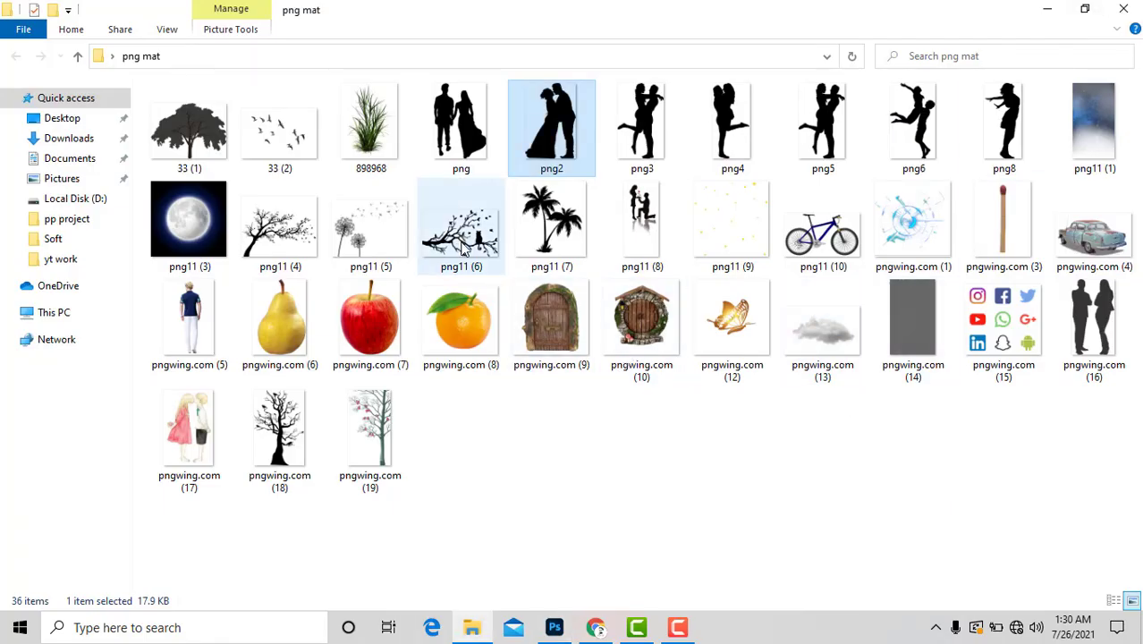
Place the png11 (6) branch-and-cat image at about 17.6% in the top-left.
{"action": "left_click_drag", "start_coordinate": [478, 235], "coordinate": [557, 630]}
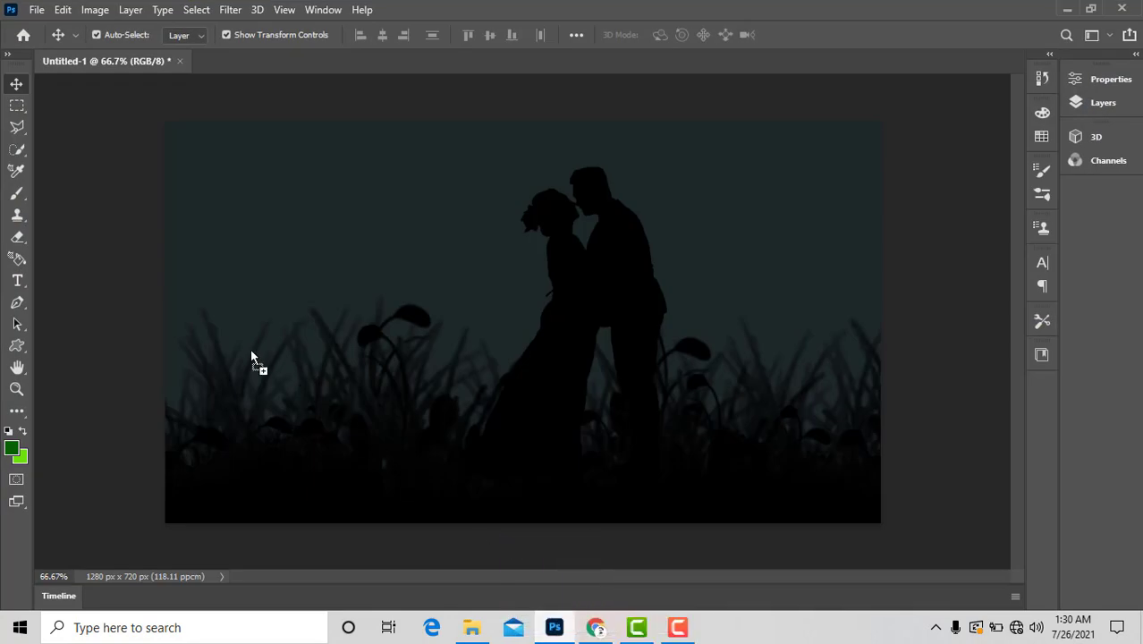
{"action": "left_click_drag", "start_coordinate": [556, 630], "coordinate": [195, 331]}
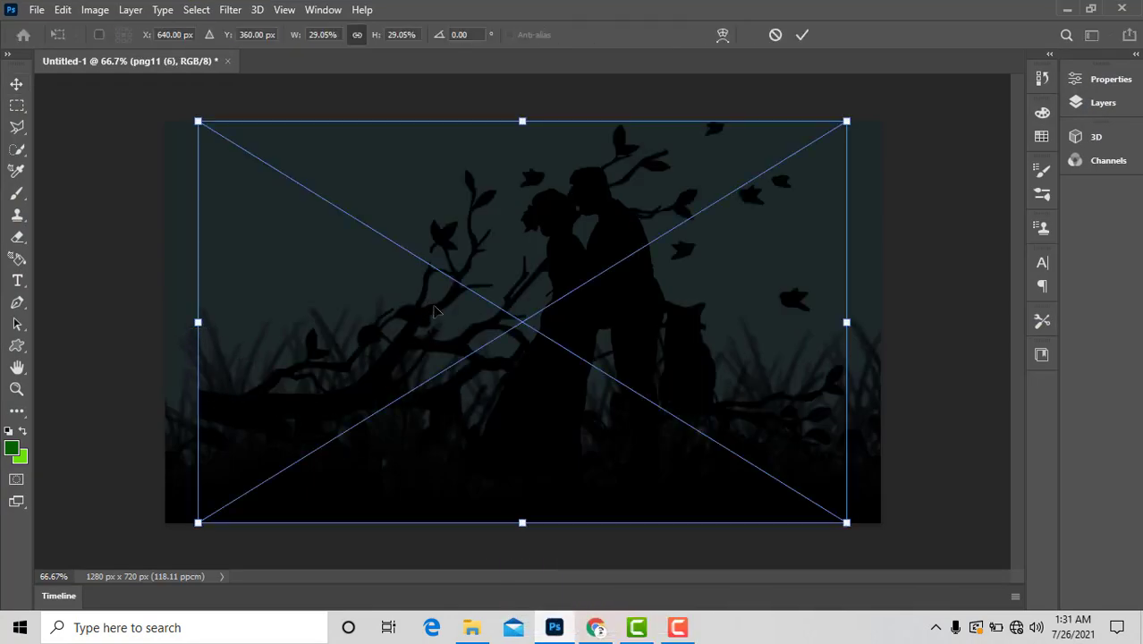
{"action": "left_click_drag", "start_coordinate": [375, 318], "coordinate": [312, 326]}
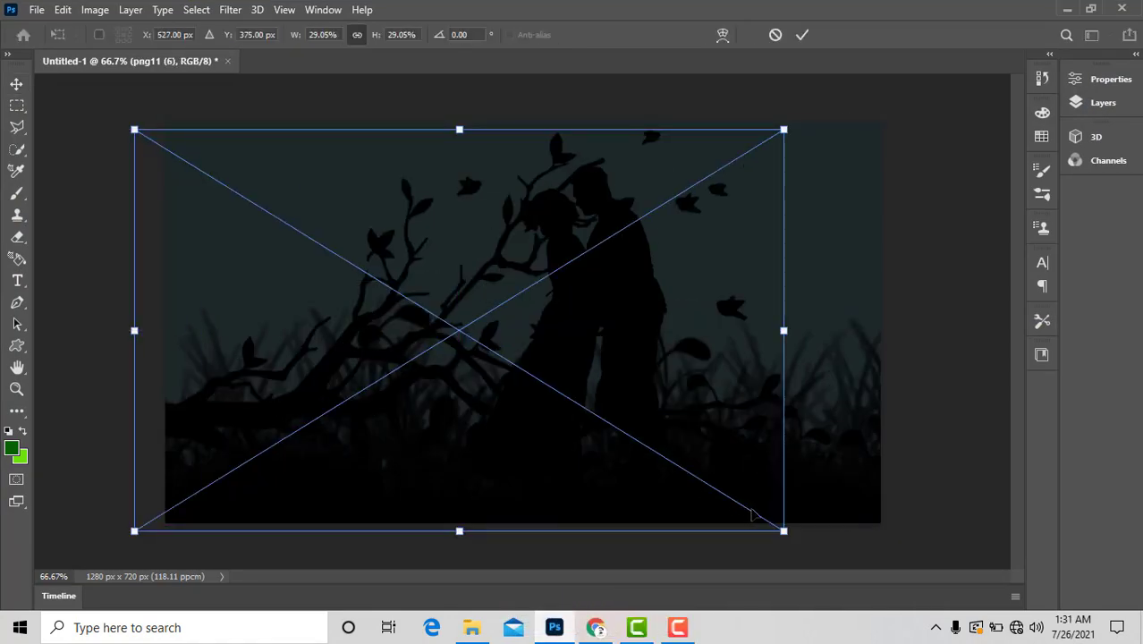
{"action": "left_click_drag", "start_coordinate": [783, 532], "coordinate": [515, 396]}
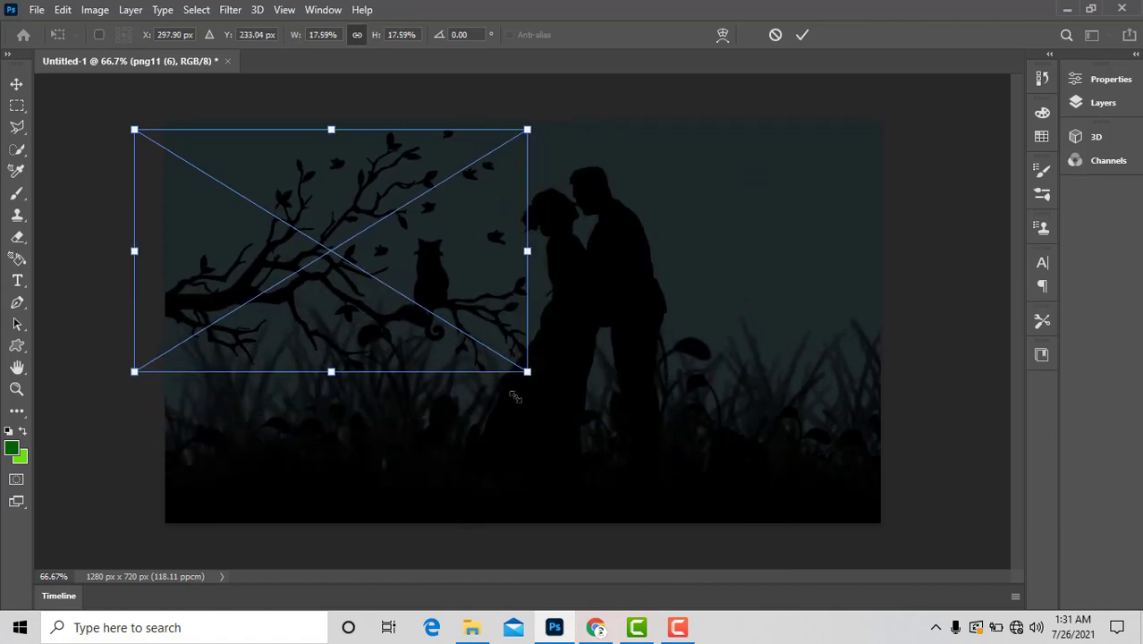
{"action": "key", "text": "Return"}
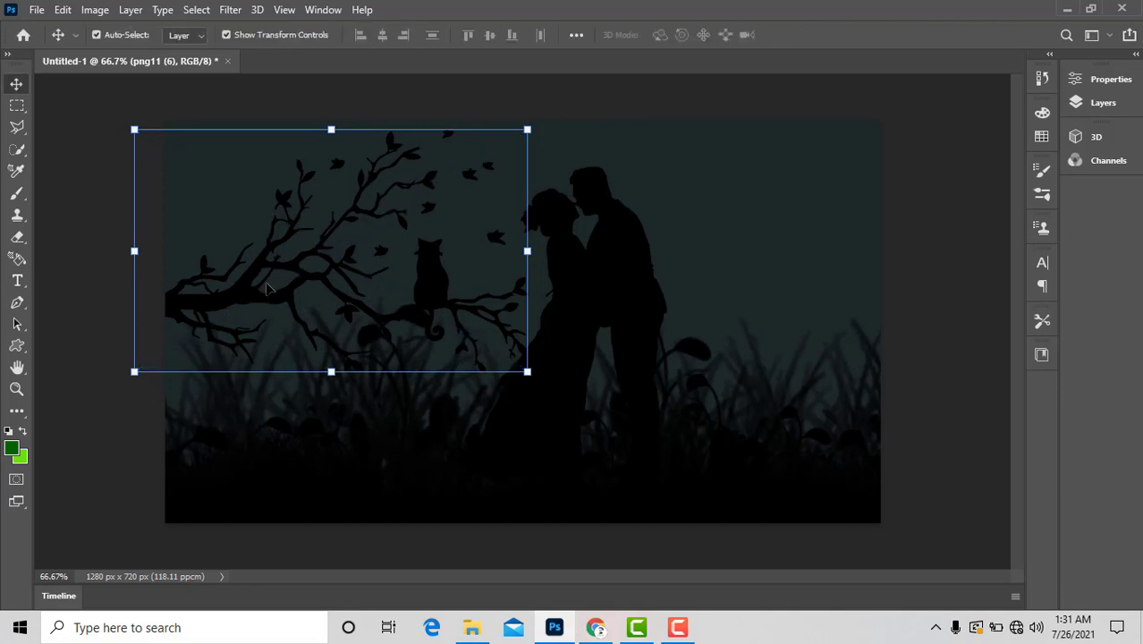
{"action": "mouse_move", "coordinate": [251, 288]}
{"action": "left_mouse_down"}
{"action": "mouse_move", "coordinate": [206, 282]}
{"action": "mouse_move", "coordinate": [206, 267]}
{"action": "left_mouse_up"}
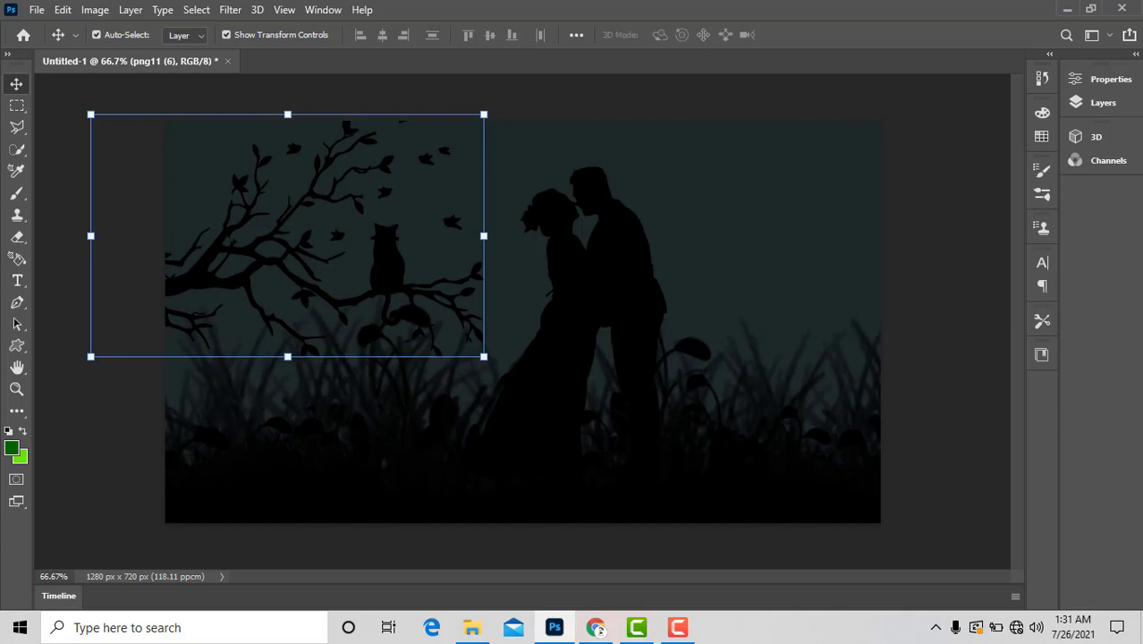
Move the png11 (6) layer beneath png2 in the Layers panel.
{"action": "left_click", "coordinate": [1102, 102]}
{"action": "left_click_drag", "start_coordinate": [955, 183], "coordinate": [957, 229]}
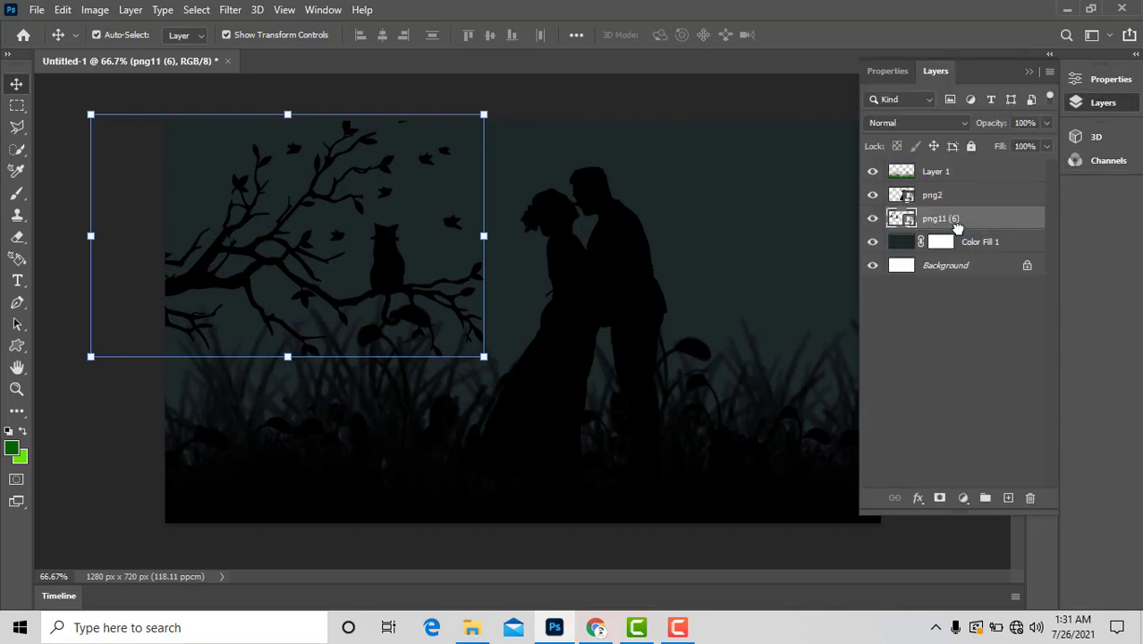
{"action": "left_click", "coordinate": [971, 240]}
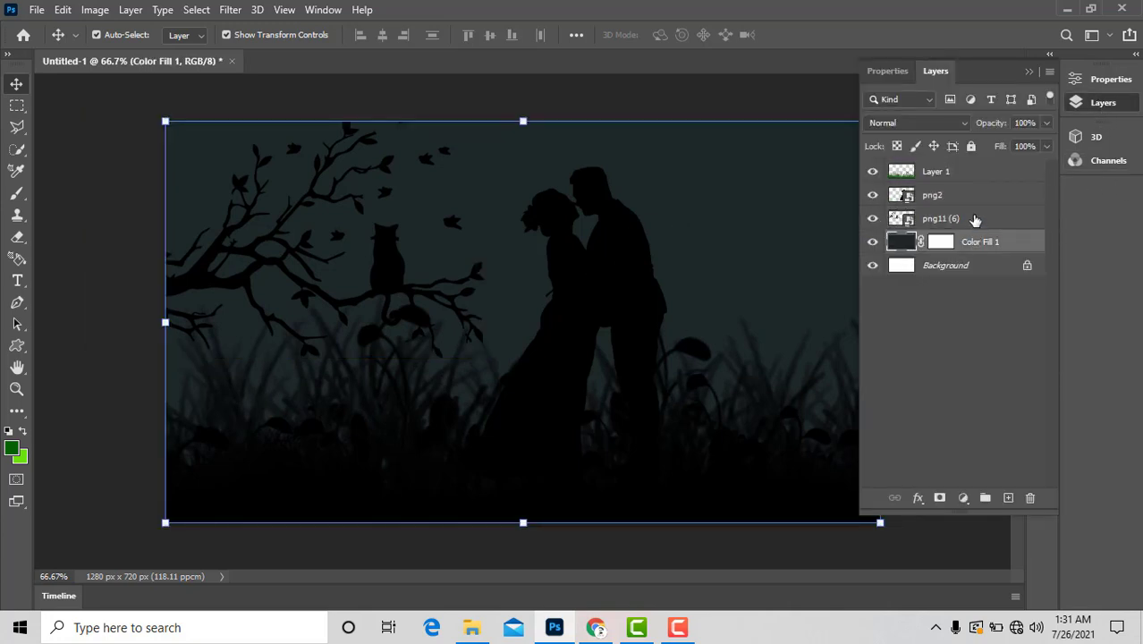
Drag the pngwing.com (19) tree image from the png mat folder onto the canvas.
{"action": "left_click", "coordinate": [974, 172]}
{"action": "left_click", "coordinate": [1067, 9]}
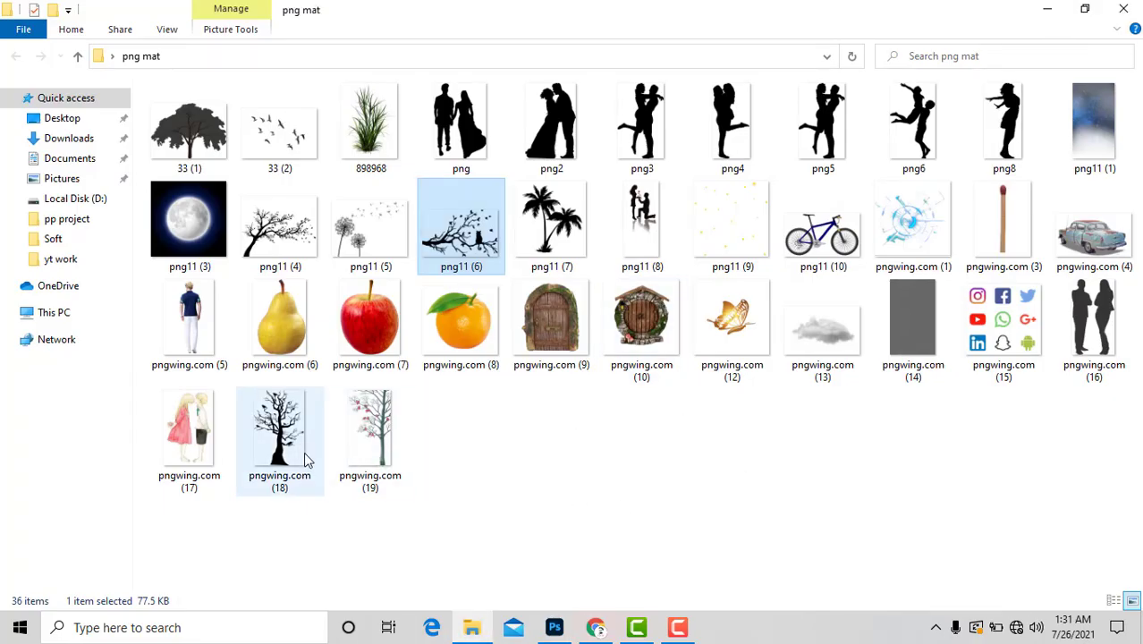
{"action": "left_click_drag", "start_coordinate": [370, 429], "coordinate": [559, 631]}
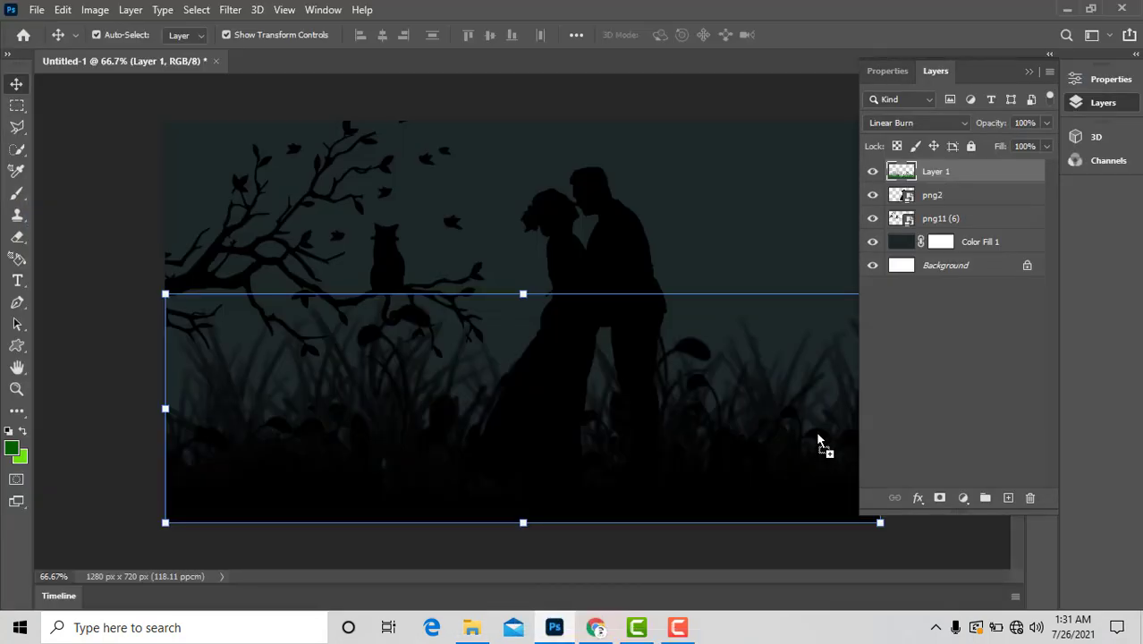
{"action": "left_click_drag", "start_coordinate": [559, 631], "coordinate": [800, 447]}
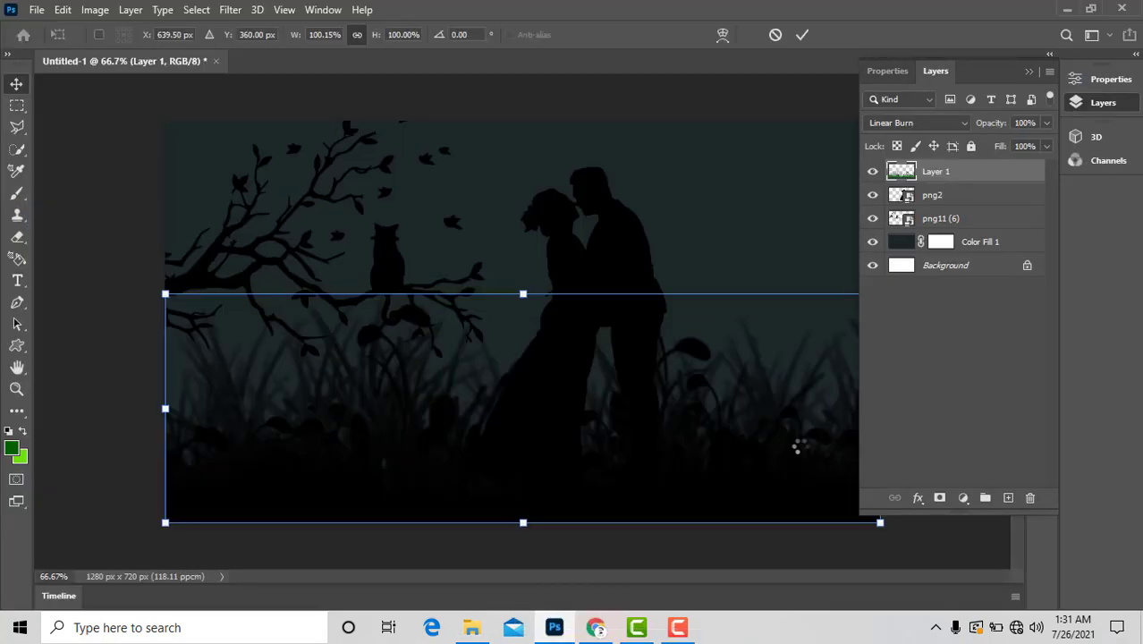
Enlarge the pngwing.com (19) tree and position it along the right edge.
{"action": "left_click_drag", "start_coordinate": [549, 322], "coordinate": [812, 357]}
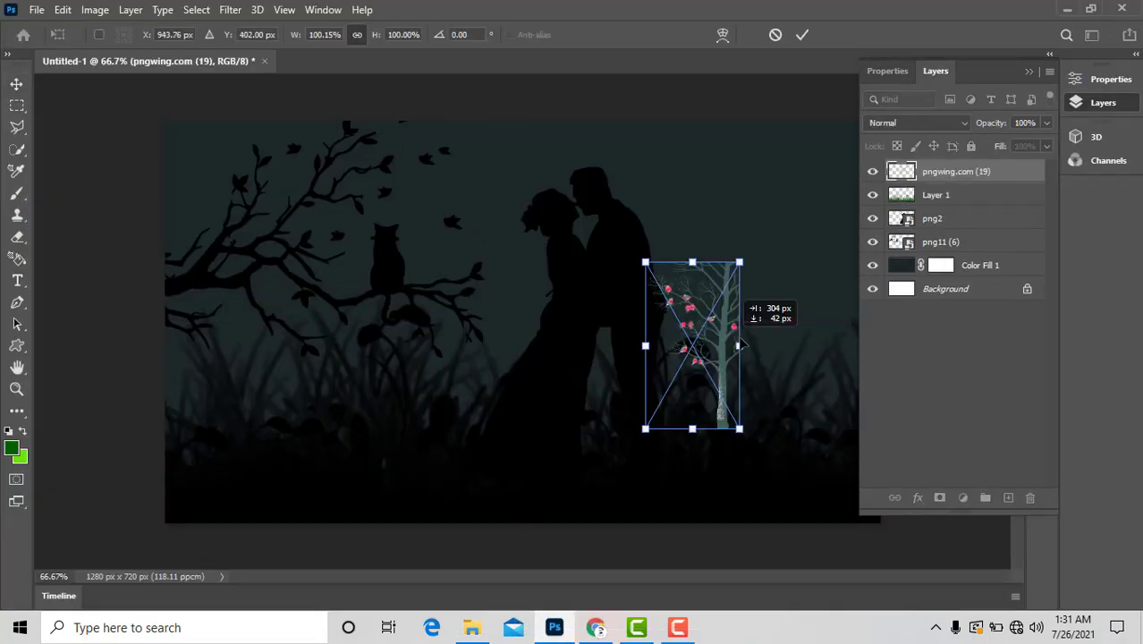
{"action": "left_click", "coordinate": [1029, 73]}
{"action": "left_click_drag", "start_coordinate": [791, 313], "coordinate": [839, 160]}
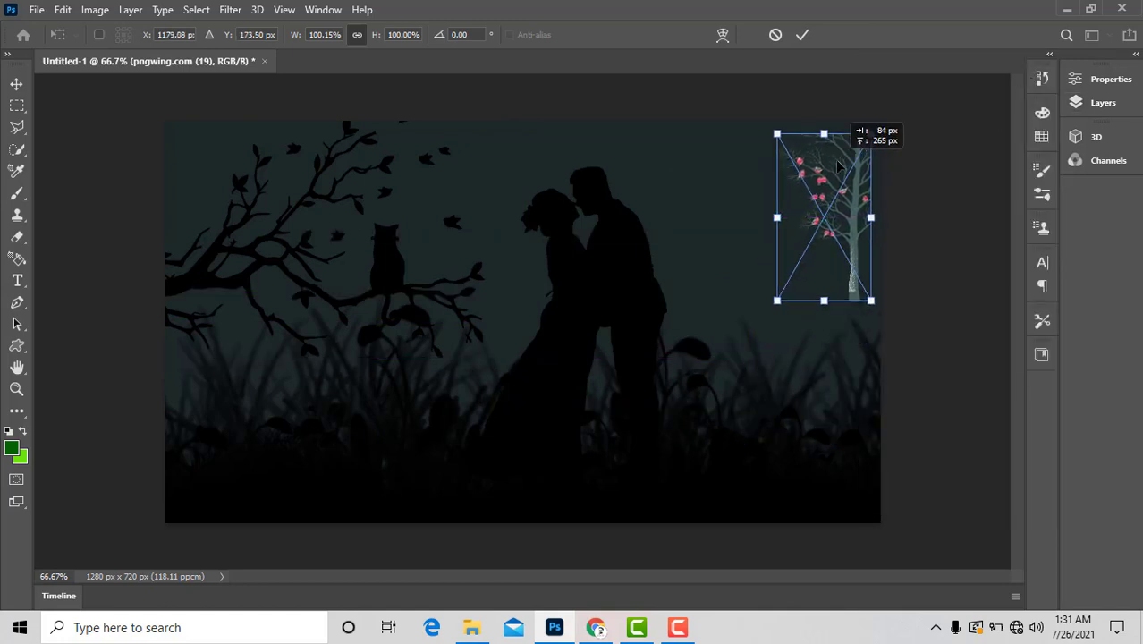
{"action": "left_click_drag", "start_coordinate": [788, 290], "coordinate": [682, 539]}
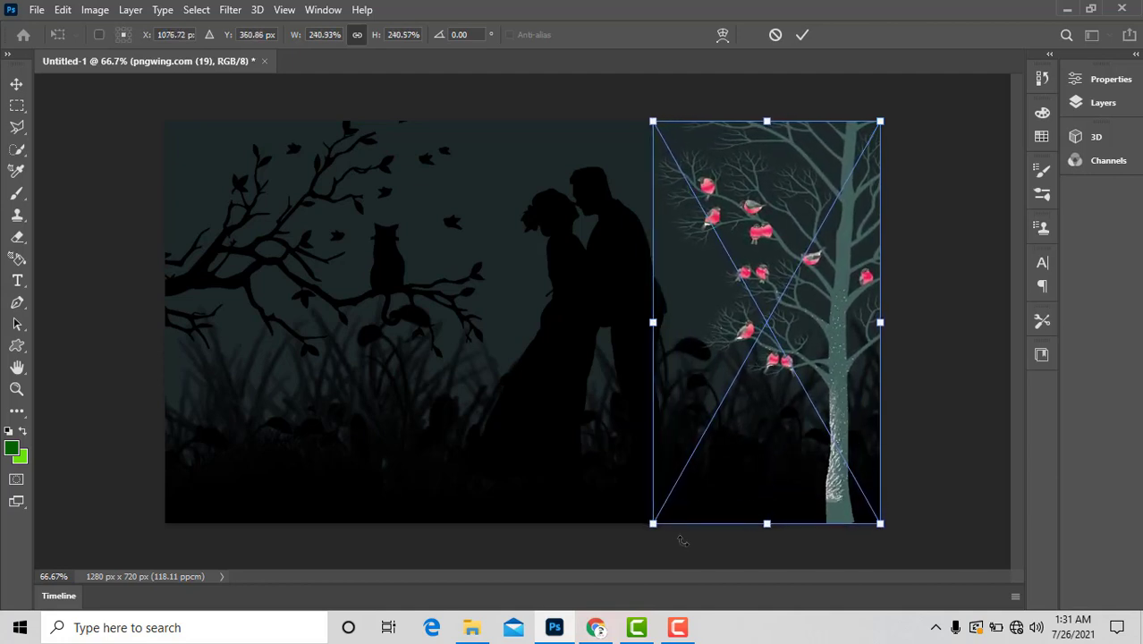
{"action": "key", "text": "Return"}
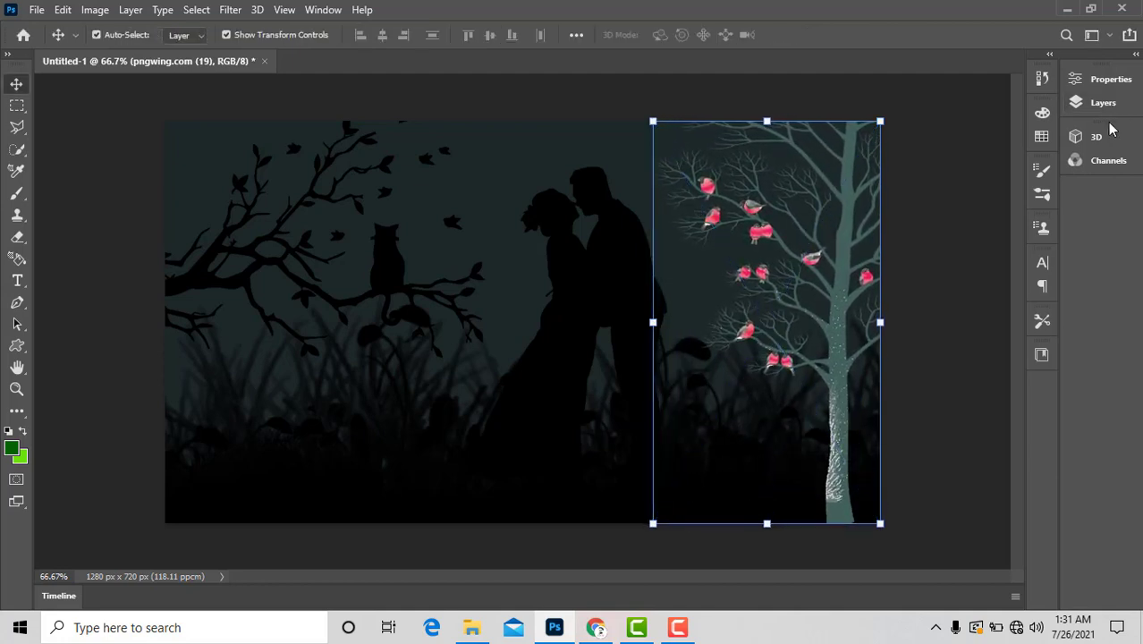
Blend the tree layer as Multiply and move it beneath png11 (6).
{"action": "left_click", "coordinate": [1102, 103]}
{"action": "left_click", "coordinate": [939, 122]}
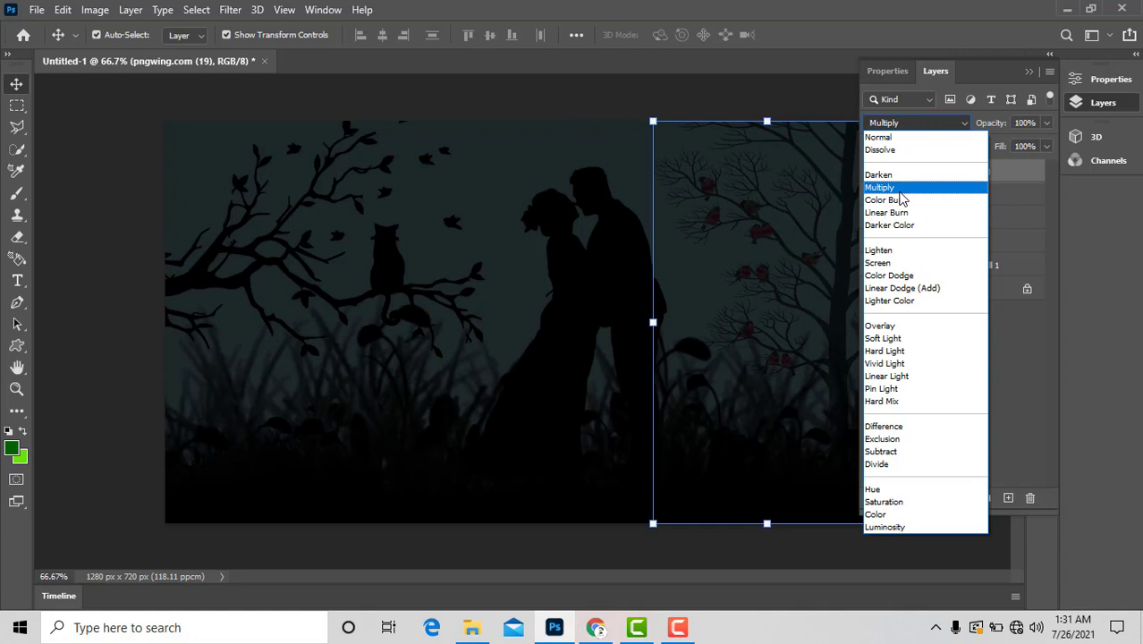
{"action": "left_click", "coordinate": [899, 192]}
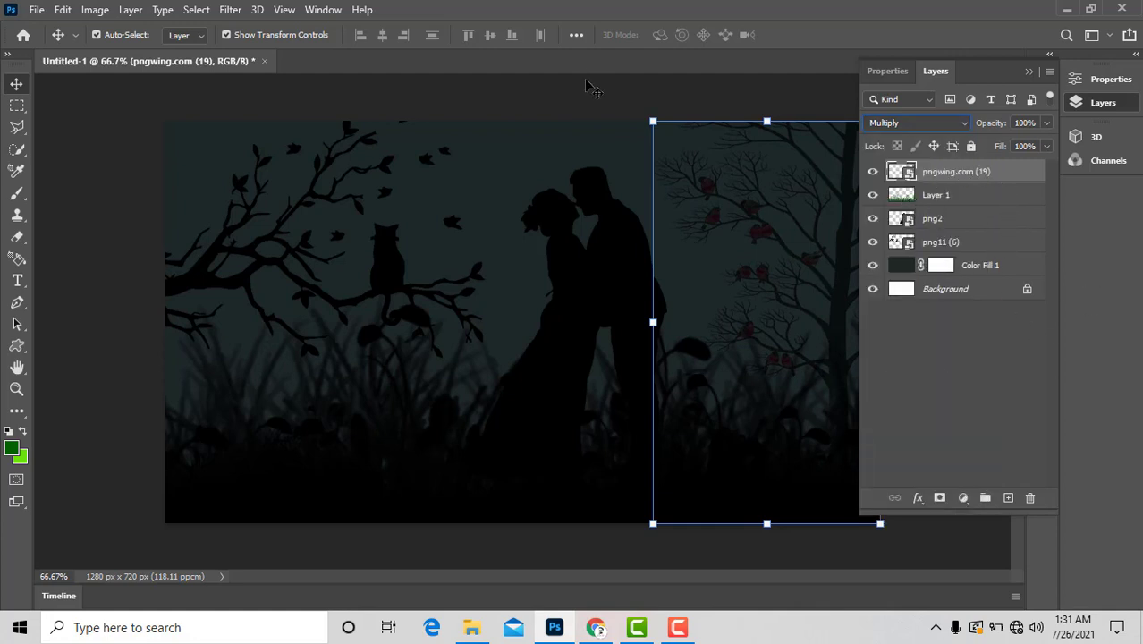
{"action": "left_click_drag", "start_coordinate": [984, 172], "coordinate": [985, 250]}
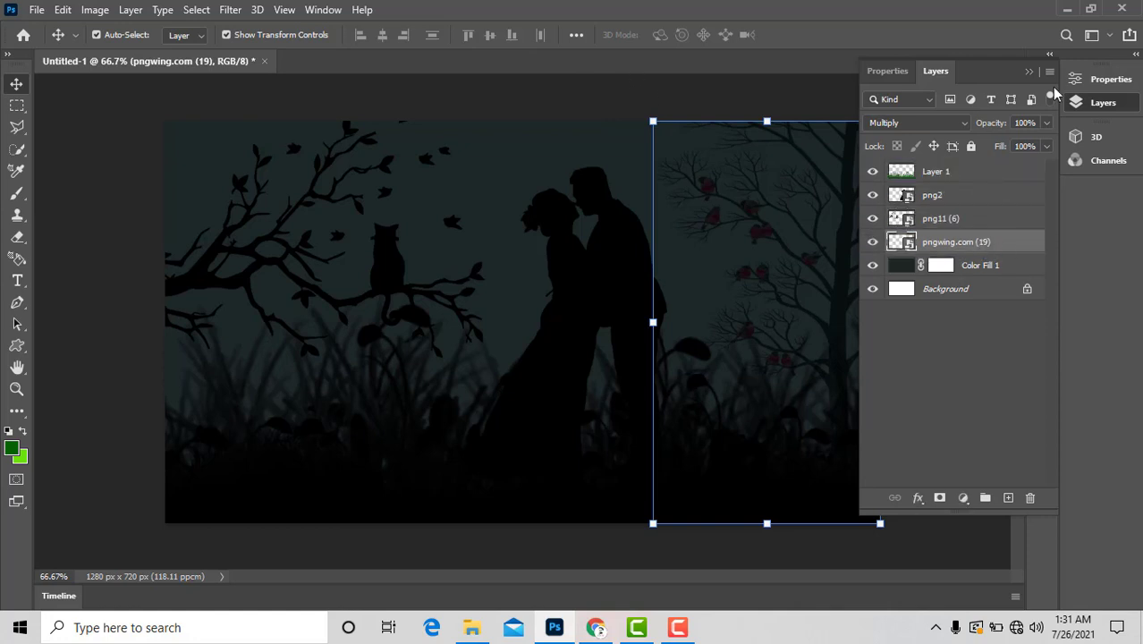
Bring the png11 (3) moon image from the png mat folder into Photoshop.
{"action": "left_click", "coordinate": [1029, 72]}
{"action": "left_click", "coordinate": [955, 275]}
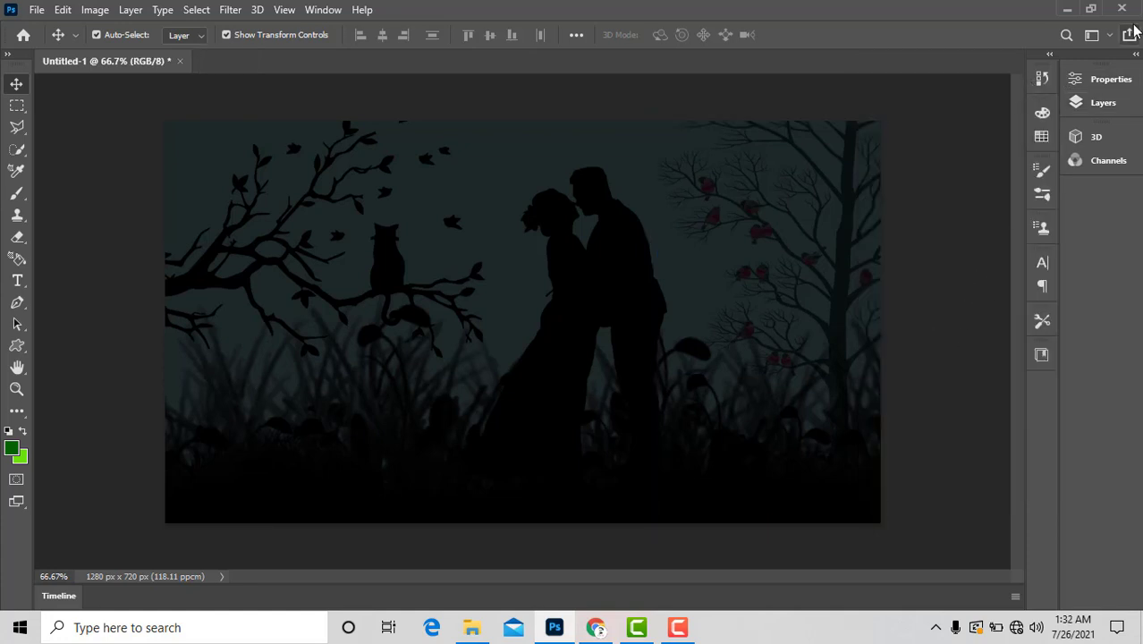
{"action": "left_click", "coordinate": [1103, 102]}
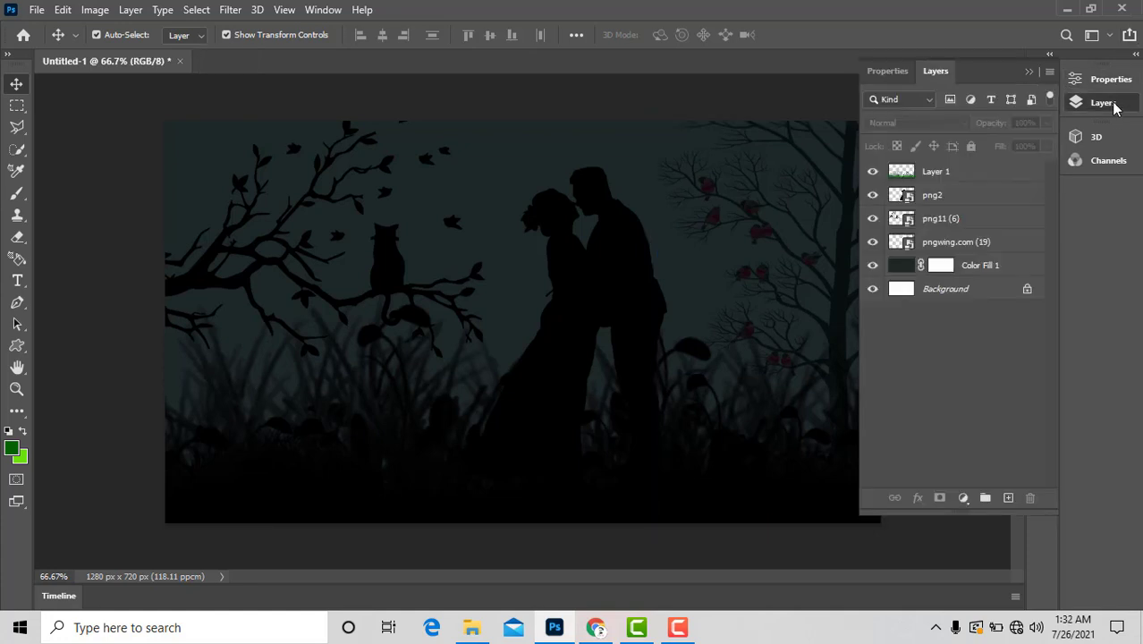
{"action": "left_click", "coordinate": [1066, 9]}
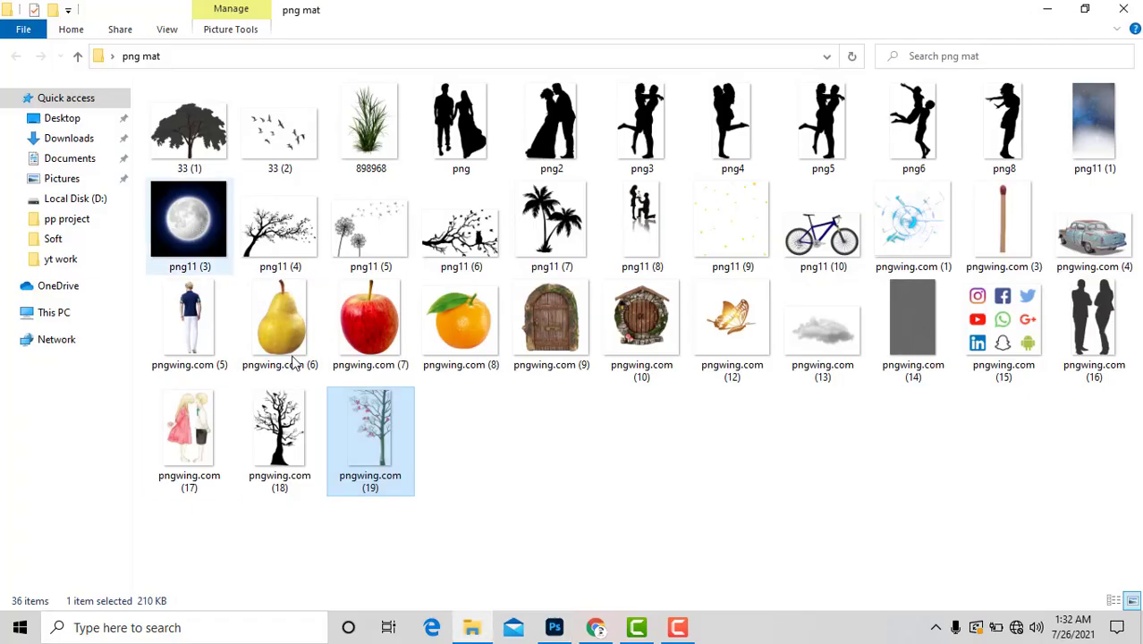
{"action": "mouse_move", "coordinate": [188, 219]}
{"action": "left_mouse_down"}
{"action": "mouse_move", "coordinate": [551, 633]}
{"action": "mouse_move", "coordinate": [565, 334]}
{"action": "left_mouse_up"}
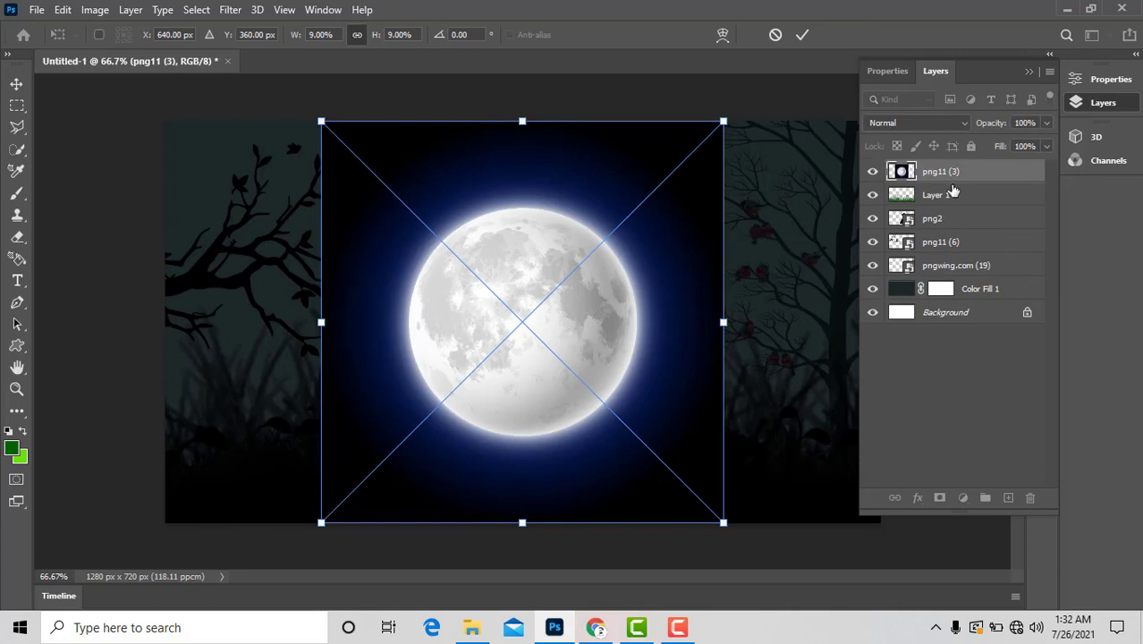
Stack the moon under the tree layer, enlarge it and move it behind the couple.
{"action": "left_click_drag", "start_coordinate": [979, 174], "coordinate": [1003, 278]}
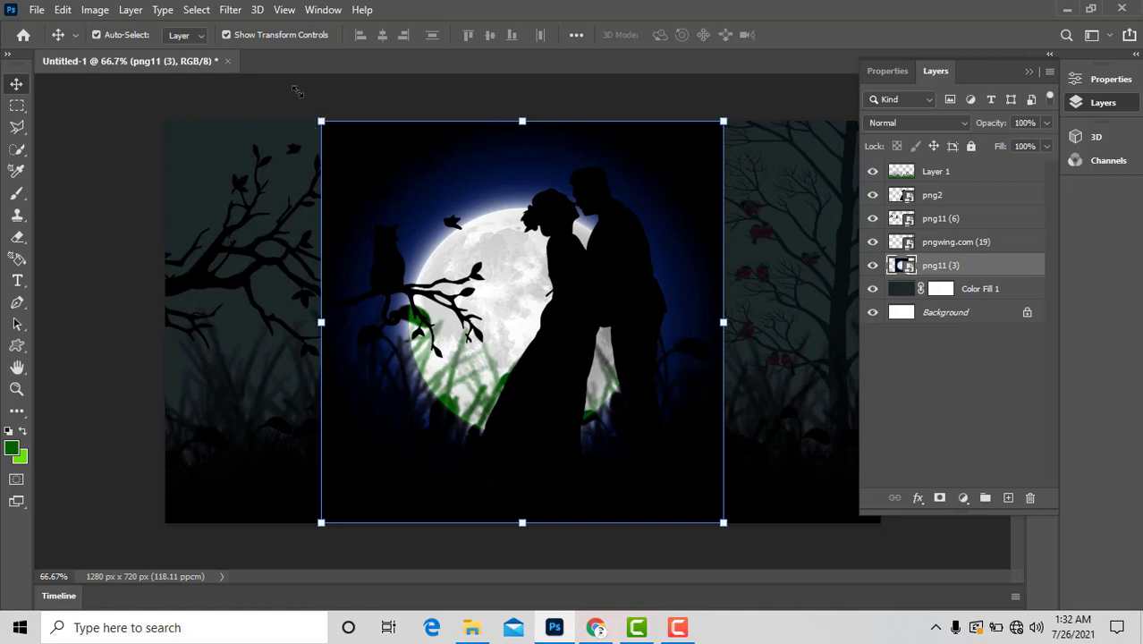
{"action": "left_click_drag", "start_coordinate": [297, 92], "coordinate": [251, 48]}
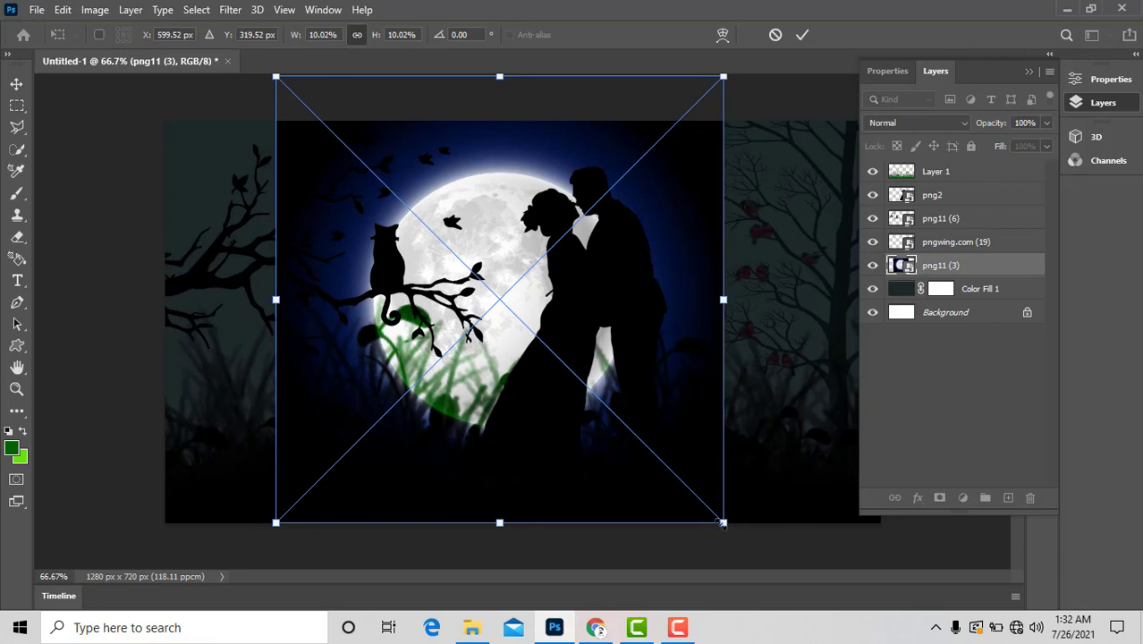
{"action": "left_click_drag", "start_coordinate": [723, 523], "coordinate": [779, 521]}
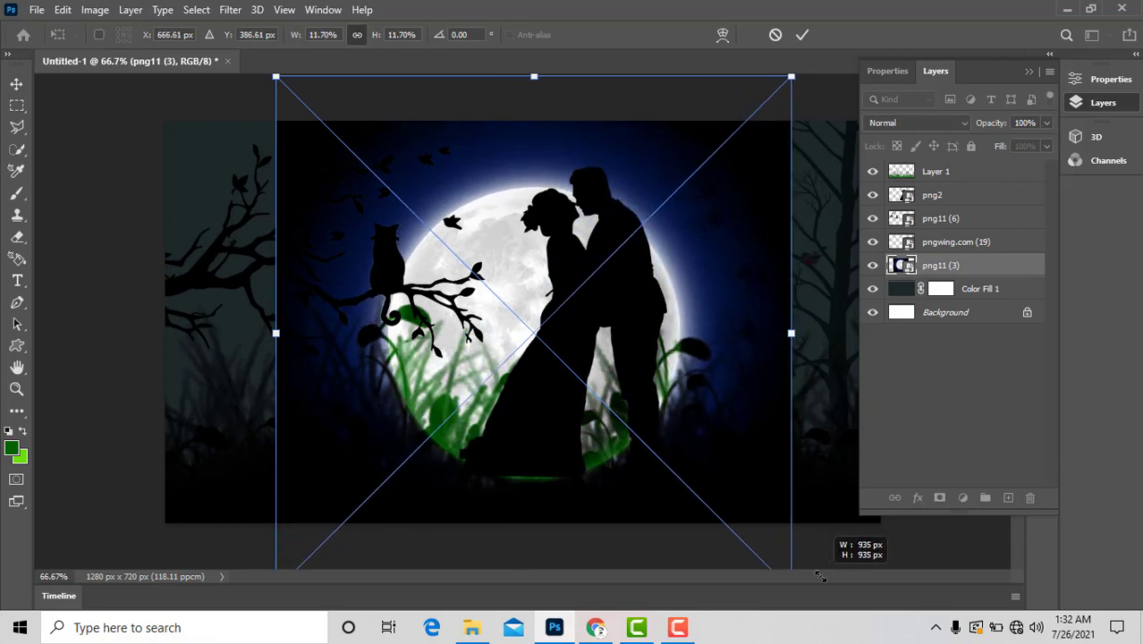
{"action": "left_click_drag", "start_coordinate": [527, 283], "coordinate": [543, 234]}
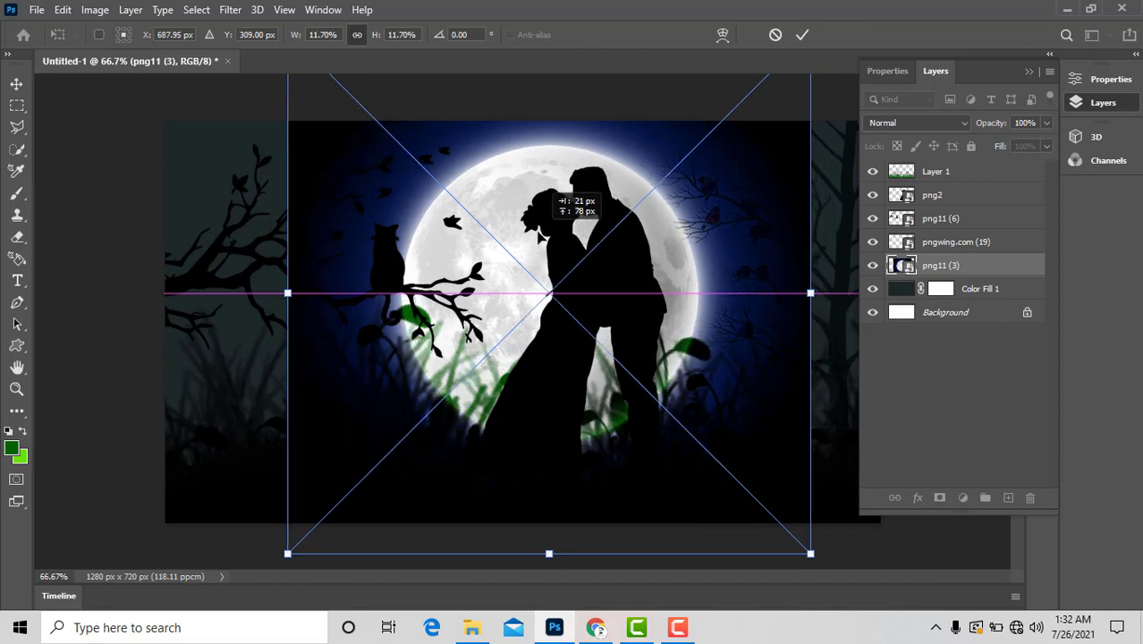
{"action": "left_click_drag", "start_coordinate": [543, 234], "coordinate": [537, 235]}
Blend the png11 (3) moon as Screen and reselect it on the canvas.
{"action": "left_click", "coordinate": [921, 122]}
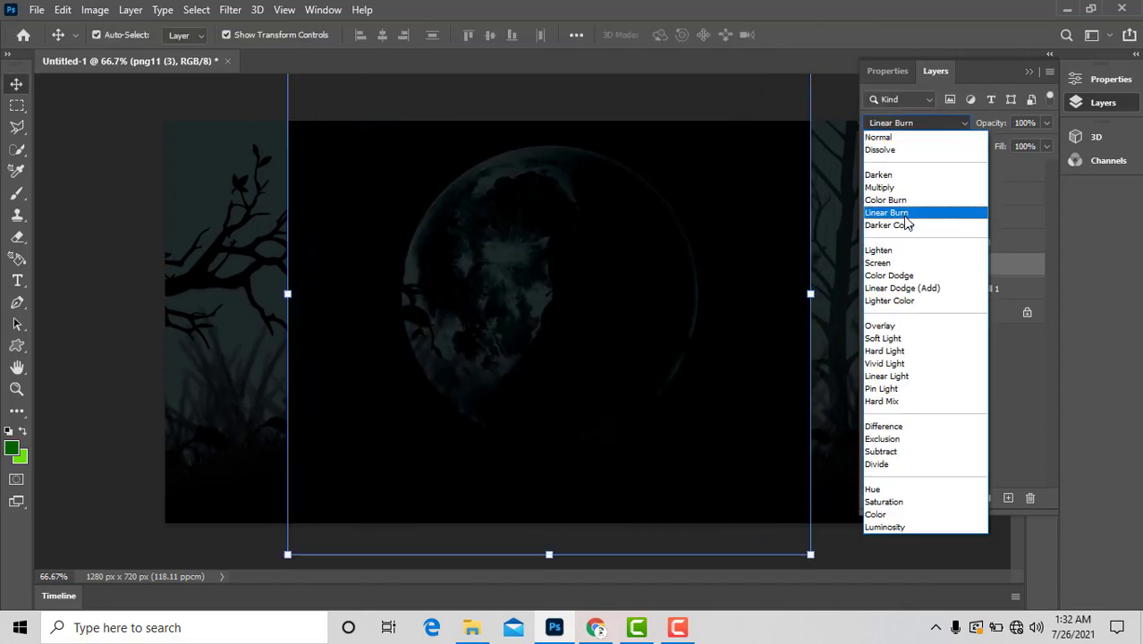
{"action": "left_click", "coordinate": [905, 266]}
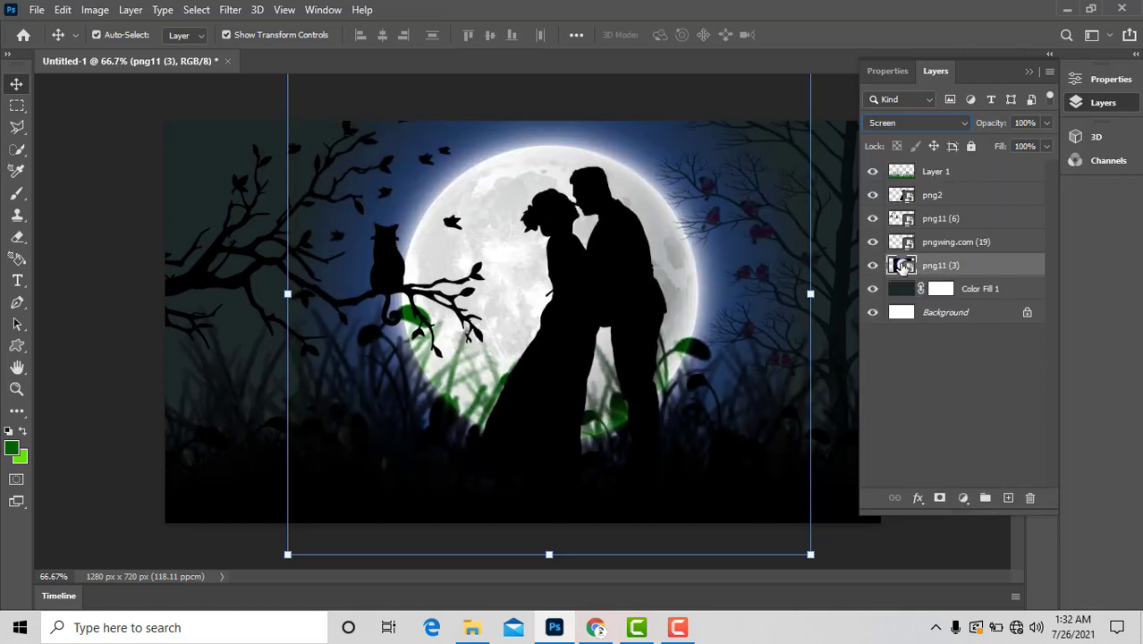
{"action": "left_click", "coordinate": [891, 128]}
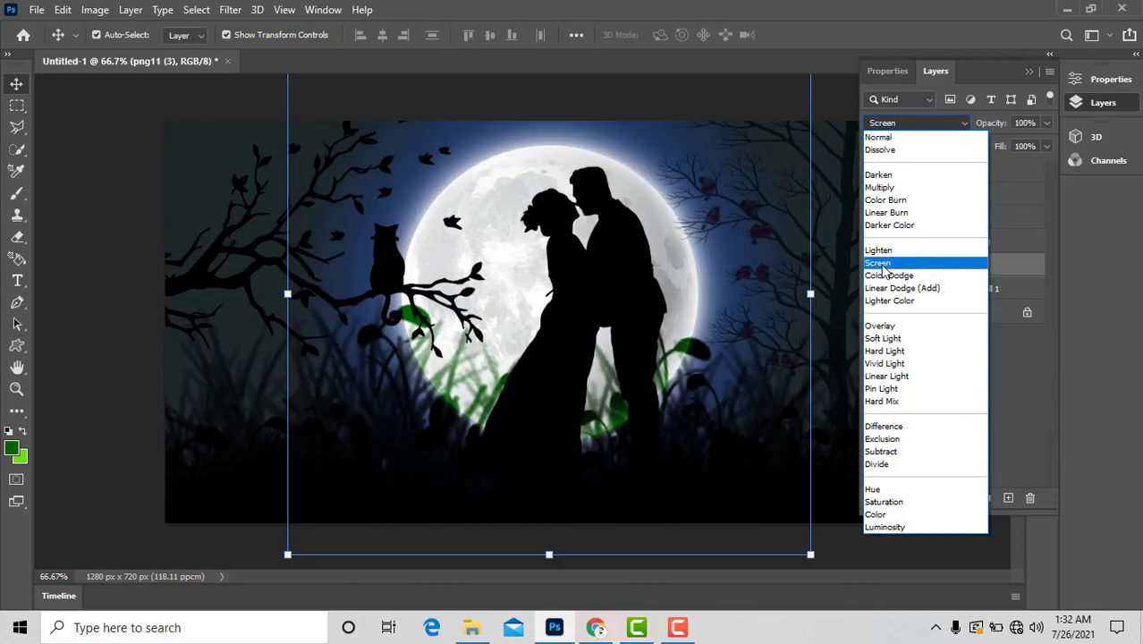
{"action": "left_click", "coordinate": [881, 265]}
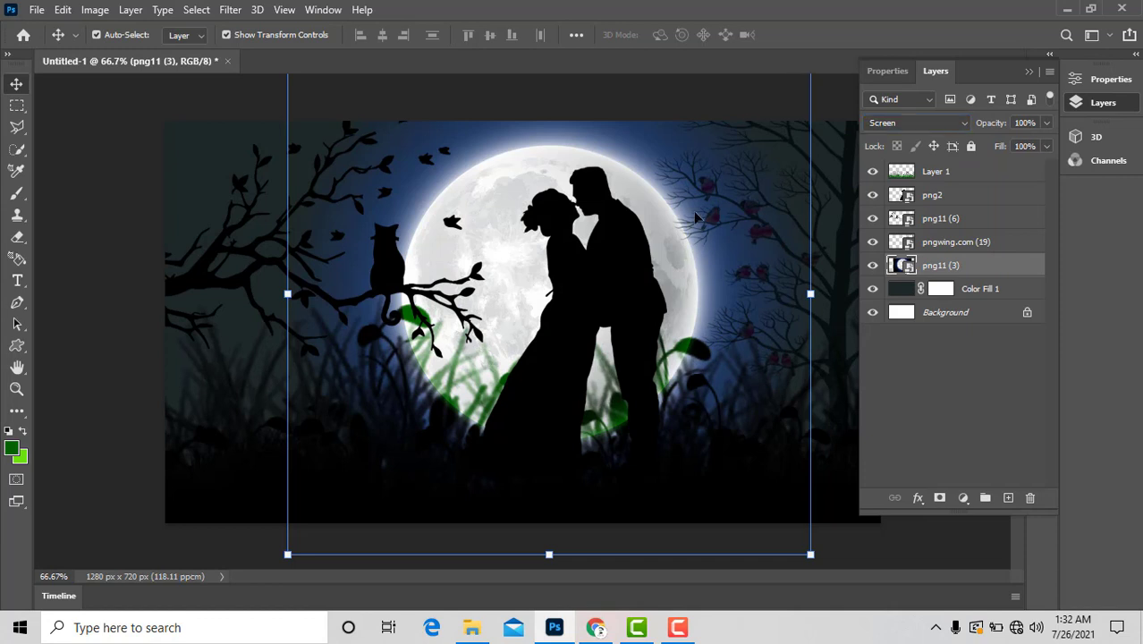
{"action": "left_click", "coordinate": [901, 567]}
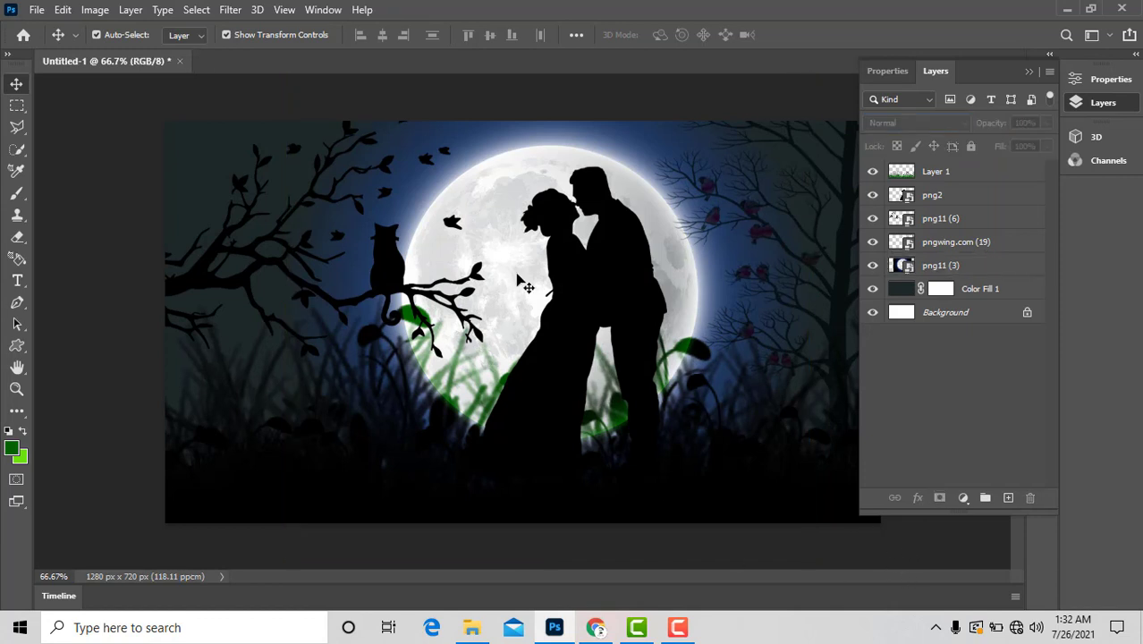
{"action": "left_click", "coordinate": [510, 267]}
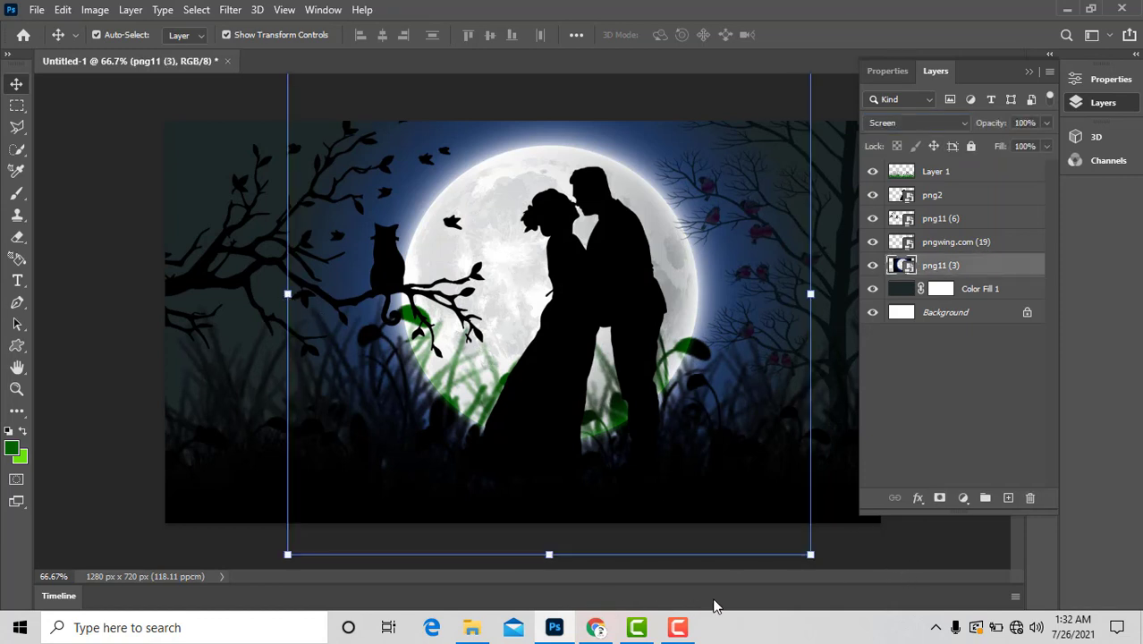
Scale up the png11 (3) moon, move it up-left behind the couple, and commit.
{"action": "left_click_drag", "start_coordinate": [811, 555], "coordinate": [864, 580]}
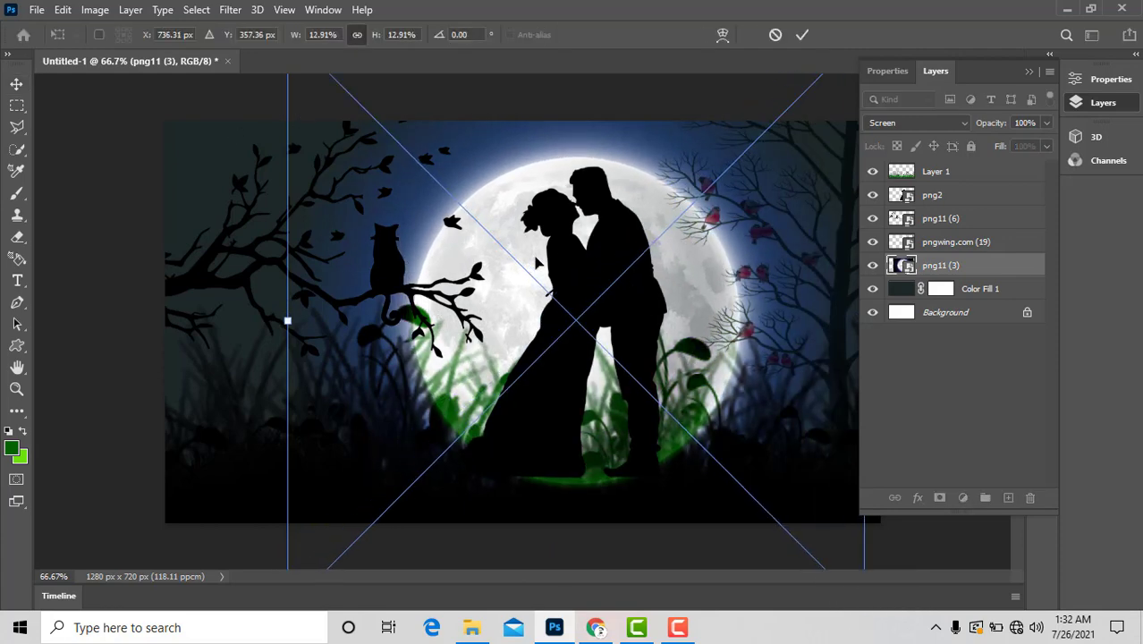
{"action": "mouse_move", "coordinate": [536, 262]}
{"action": "left_mouse_down"}
{"action": "mouse_move", "coordinate": [508, 198]}
{"action": "mouse_move", "coordinate": [516, 158]}
{"action": "left_mouse_up"}
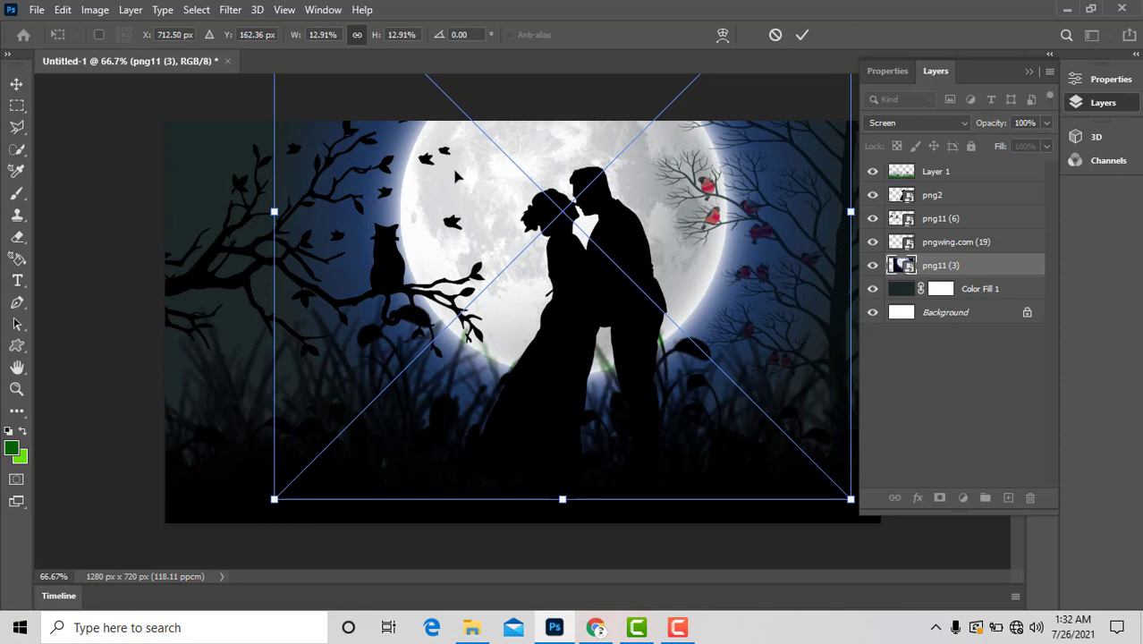
{"action": "left_click_drag", "start_coordinate": [274, 212], "coordinate": [228, 206]}
{"action": "left_click_drag", "start_coordinate": [686, 232], "coordinate": [675, 225]}
{"action": "key", "text": "Return"}
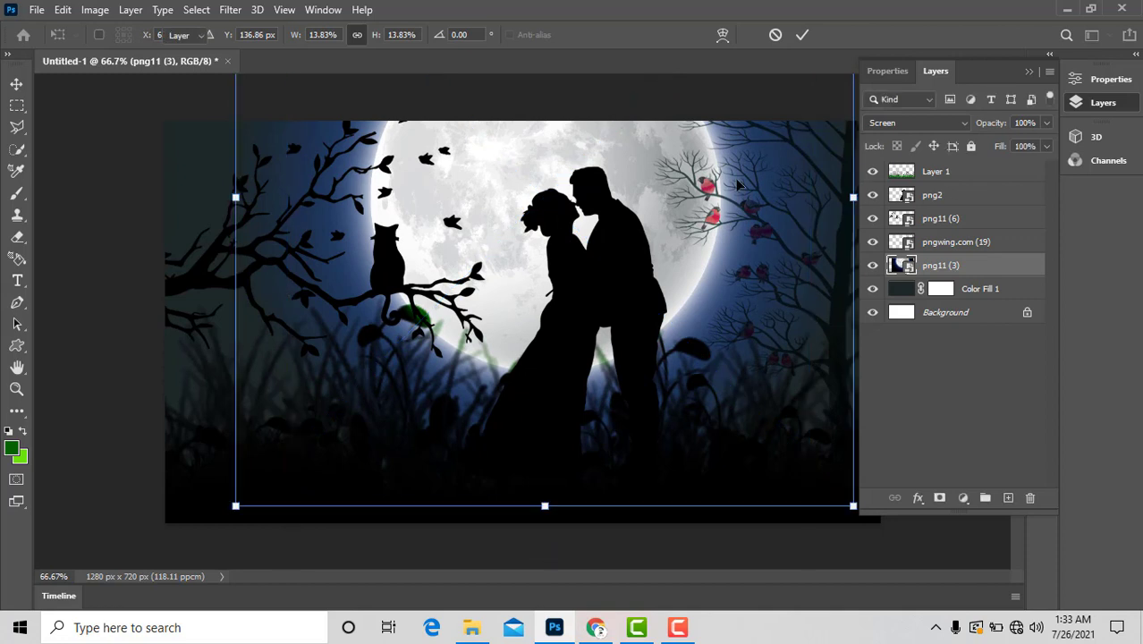
{"action": "left_click", "coordinate": [123, 170]}
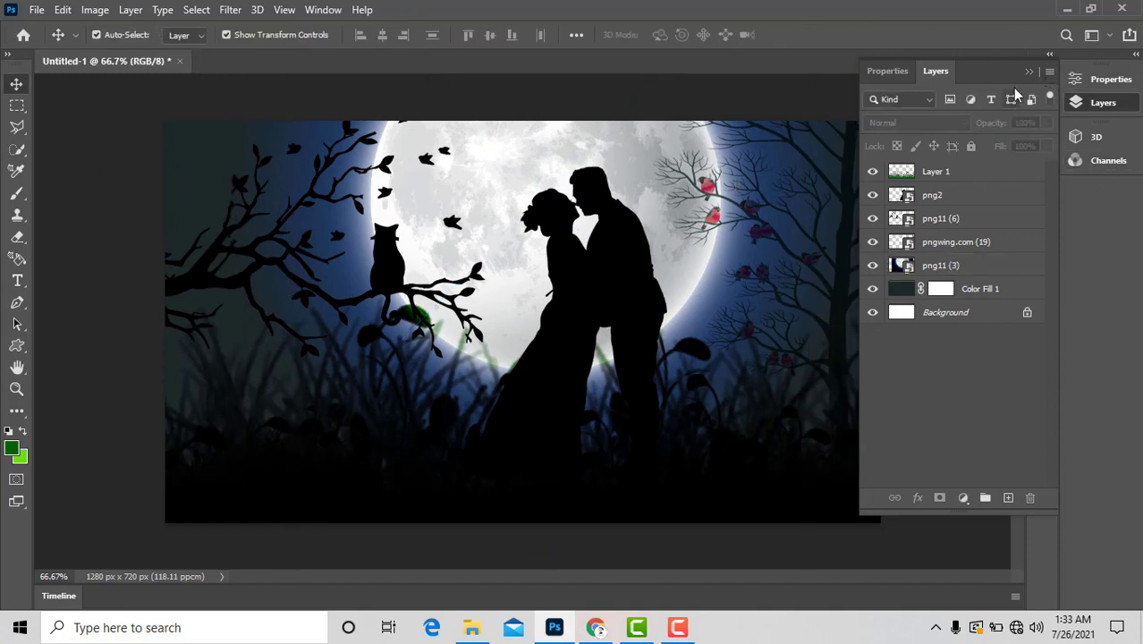
{"action": "left_click", "coordinate": [1029, 72]}
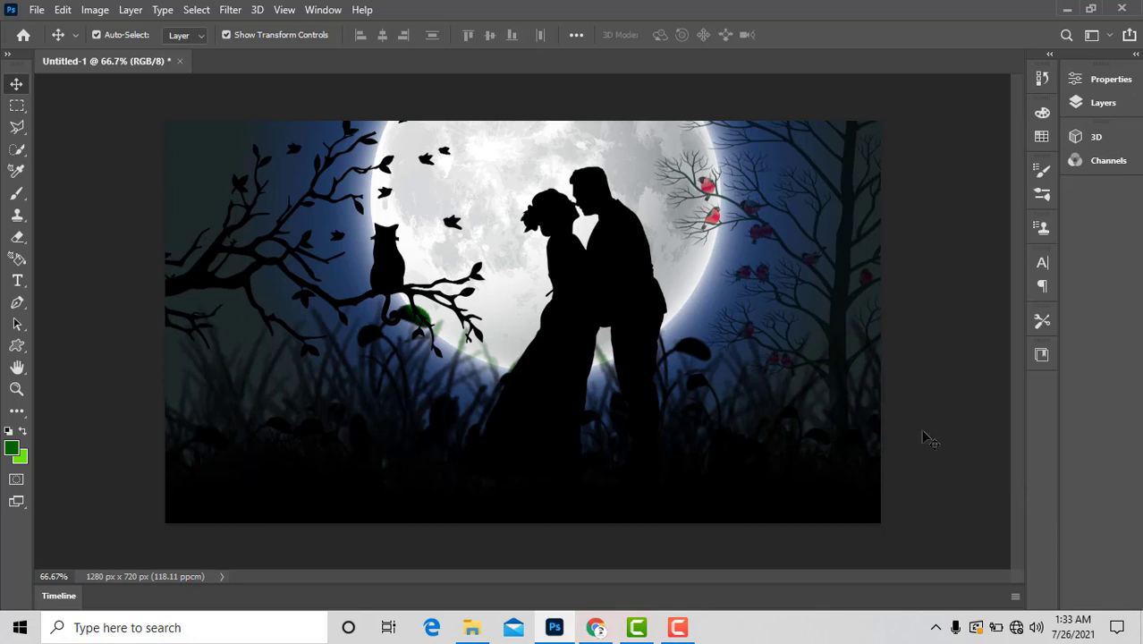
Drag the 898968 grass image from the png mat folder toward the Photoshop taskbar icon.
{"action": "left_click", "coordinate": [1066, 11]}
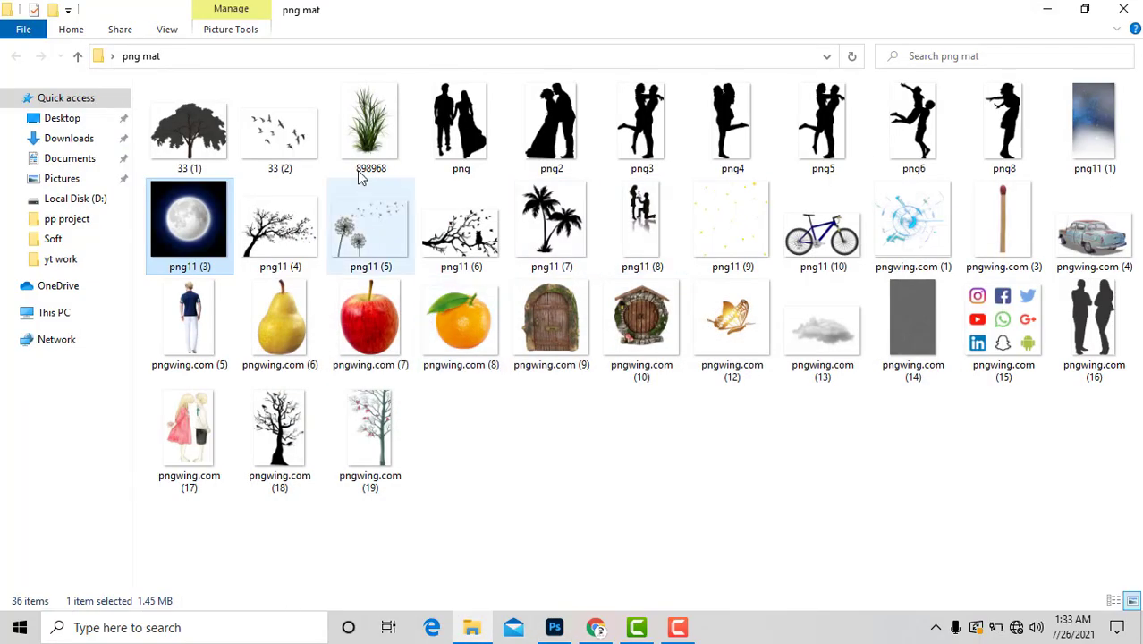
{"action": "left_click", "coordinate": [376, 132]}
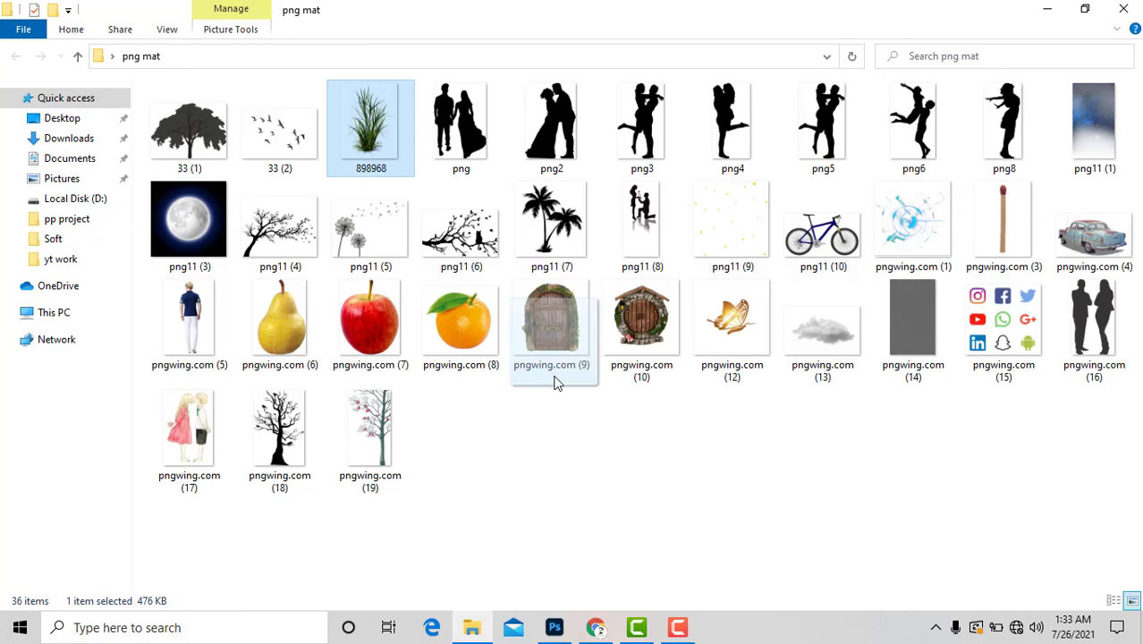
{"action": "mouse_move", "coordinate": [557, 379]}
{"action": "left_mouse_down"}
{"action": "mouse_move", "coordinate": [587, 380]}
{"action": "mouse_move", "coordinate": [555, 633]}
{"action": "left_mouse_up"}
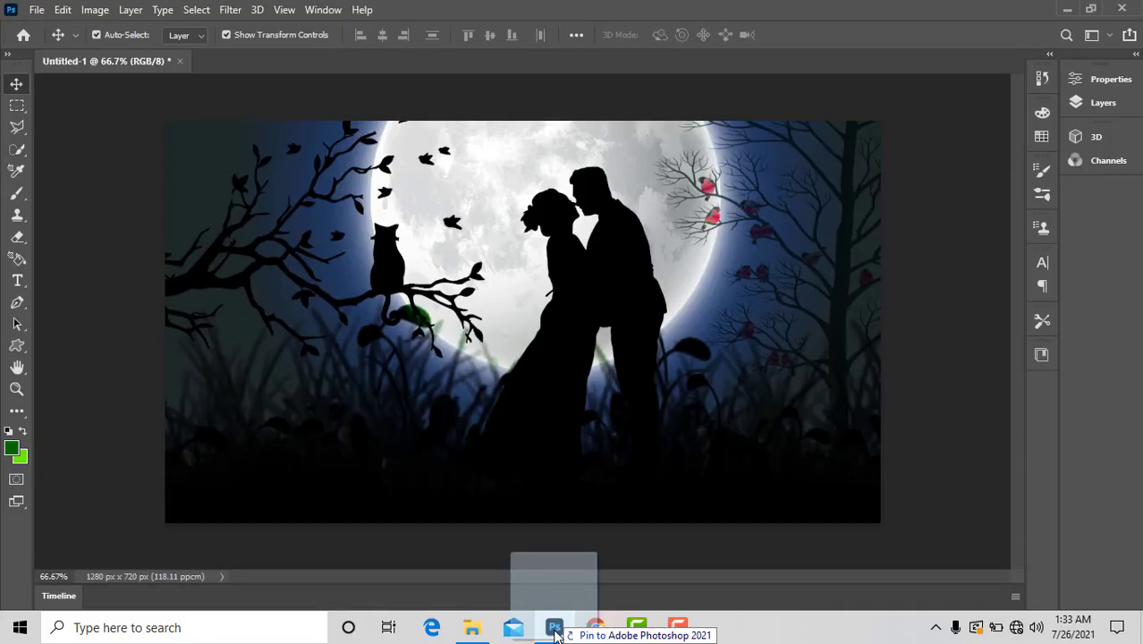
Place the 898968 grass image on the canvas and position it on the left side.
{"action": "mouse_move", "coordinate": [555, 633]}
{"action": "left_mouse_down"}
{"action": "mouse_move", "coordinate": [295, 464]}
{"action": "mouse_move", "coordinate": [285, 418]}
{"action": "left_mouse_up"}
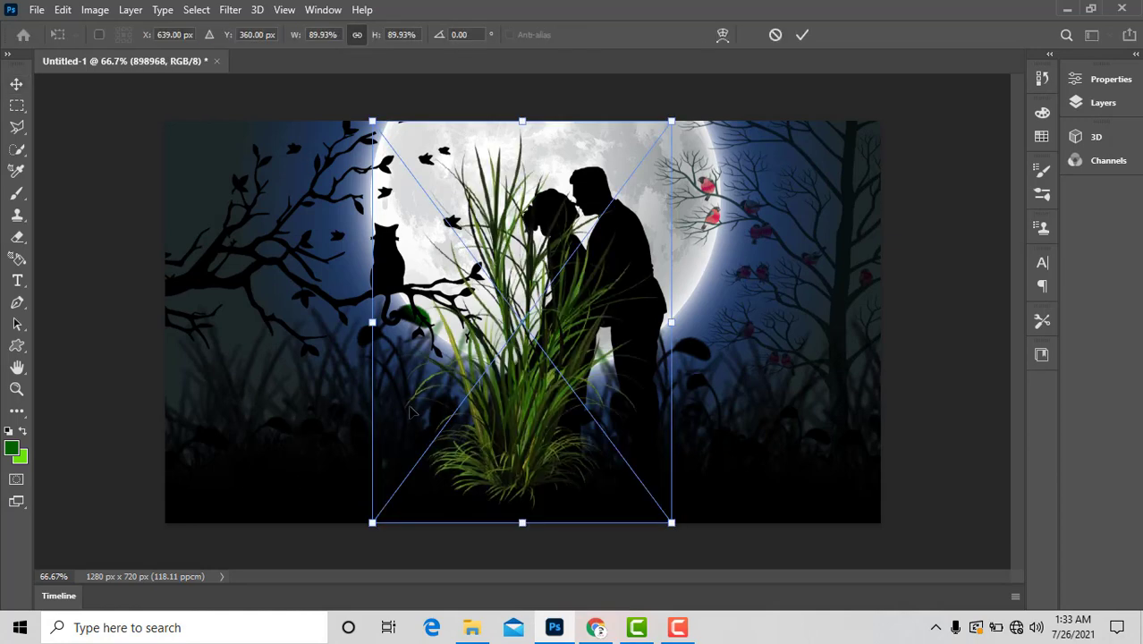
{"action": "left_click_drag", "start_coordinate": [514, 441], "coordinate": [268, 429]}
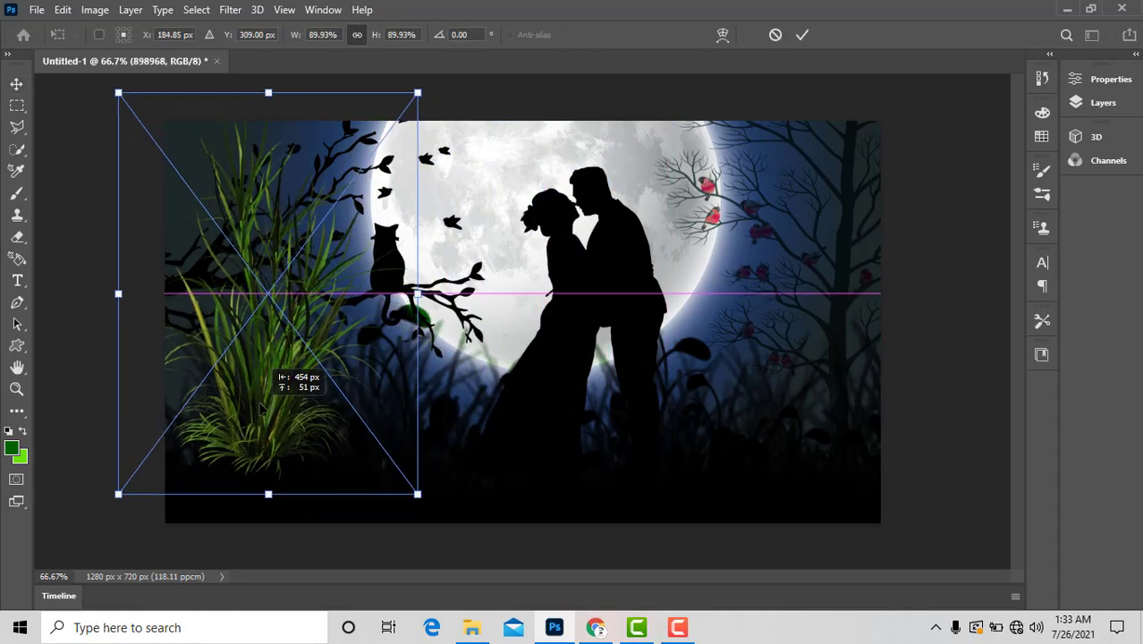
{"action": "key", "text": "Return"}
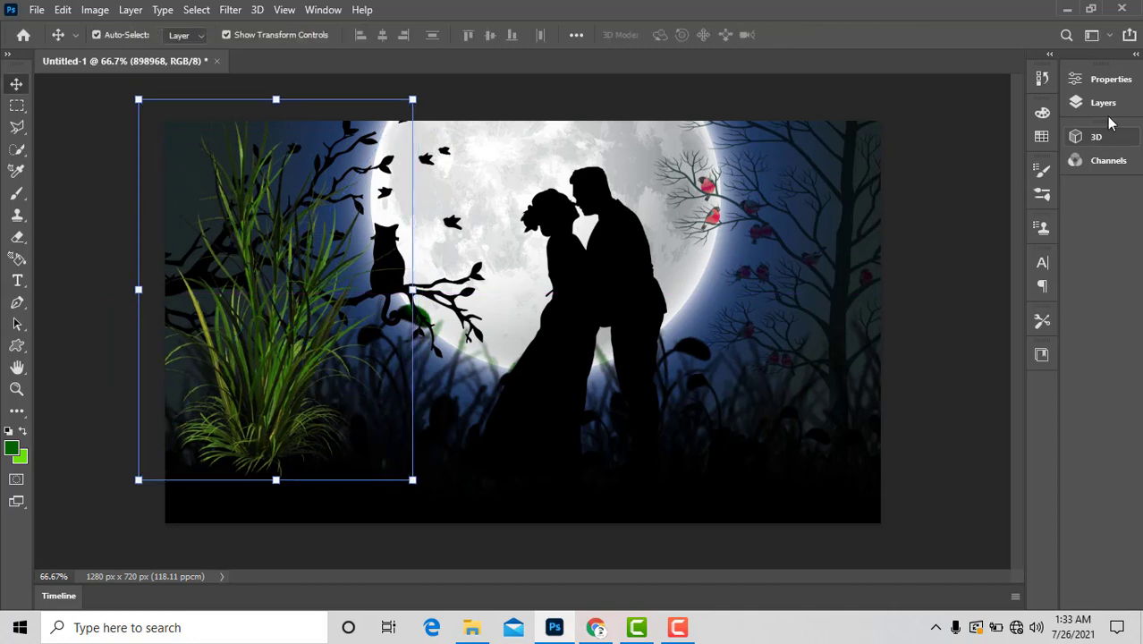
Set the grass layer's blend mode to Color Burn.
{"action": "left_click", "coordinate": [1108, 105]}
{"action": "left_click", "coordinate": [916, 125]}
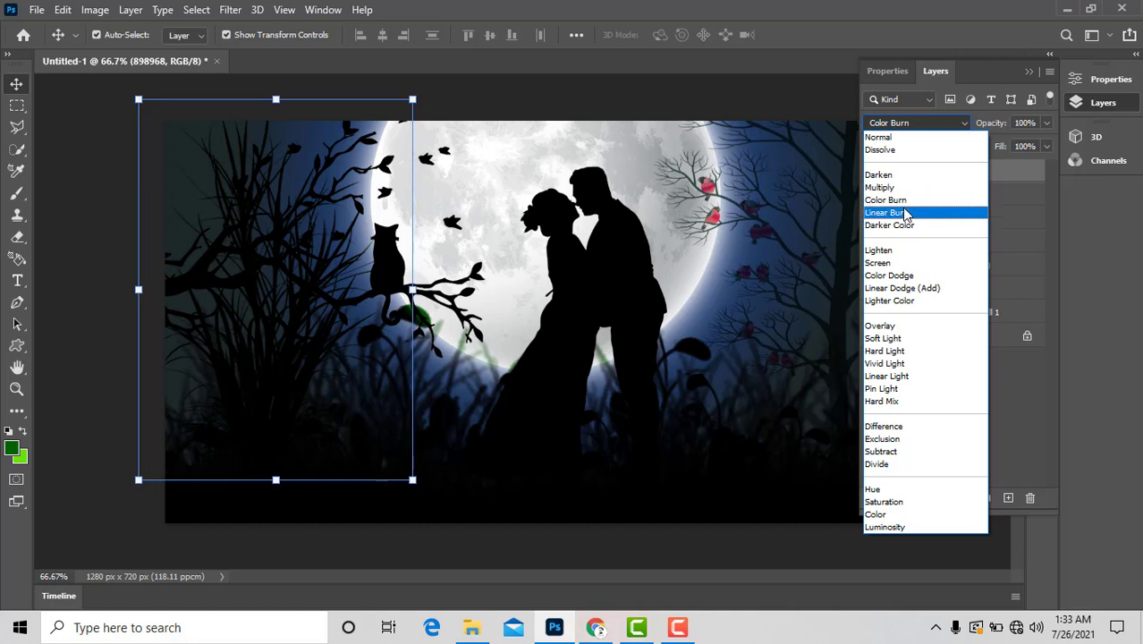
{"action": "left_click", "coordinate": [901, 200]}
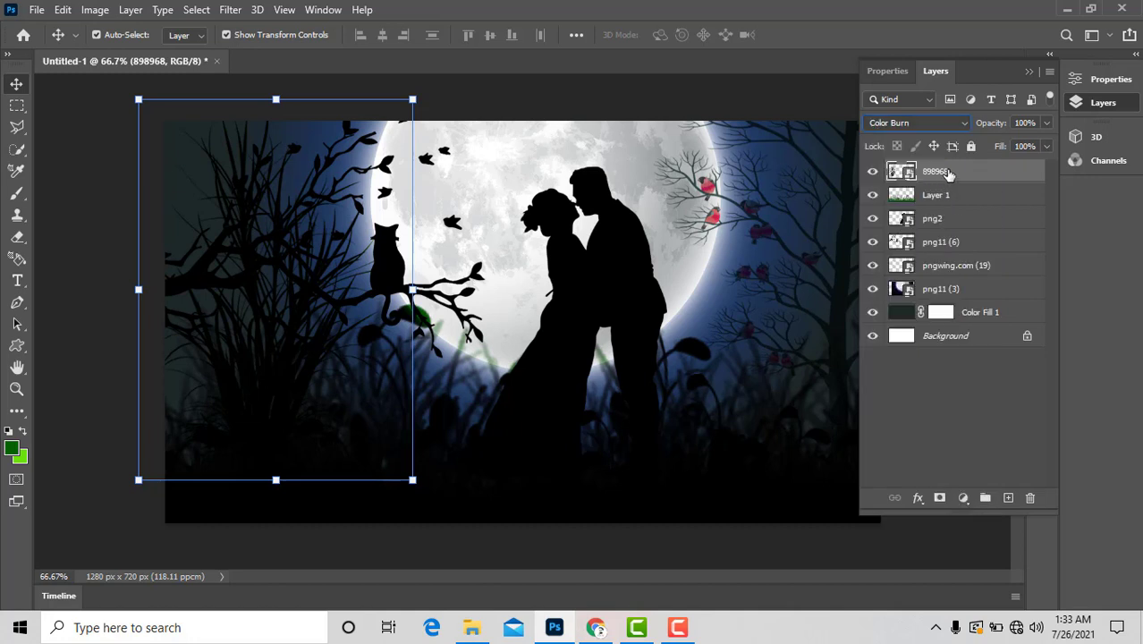
Move the 898968 layer lower in the stack and settle the grass on the left.
{"action": "left_click_drag", "start_coordinate": [290, 338], "coordinate": [254, 344]}
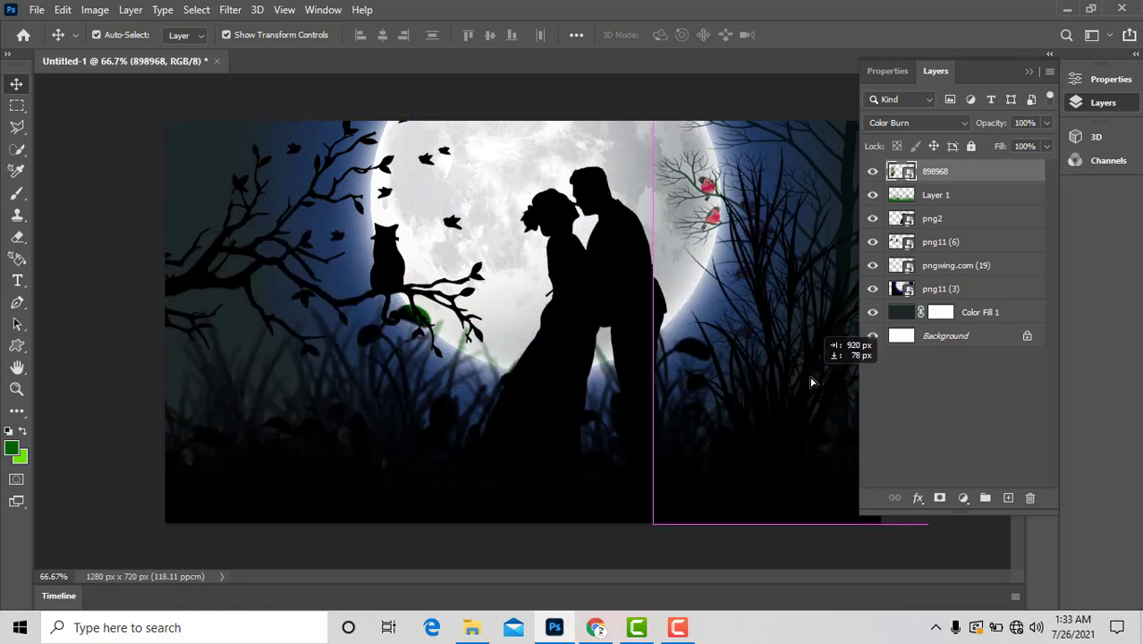
{"action": "mouse_move", "coordinate": [254, 343]}
{"action": "left_mouse_down"}
{"action": "mouse_move", "coordinate": [814, 388]}
{"action": "mouse_move", "coordinate": [671, 396]}
{"action": "mouse_move", "coordinate": [666, 469]}
{"action": "mouse_move", "coordinate": [626, 407]}
{"action": "mouse_move", "coordinate": [601, 408]}
{"action": "mouse_move", "coordinate": [599, 395]}
{"action": "mouse_move", "coordinate": [612, 418]}
{"action": "left_mouse_up"}
{"action": "mouse_move", "coordinate": [974, 175]}
{"action": "left_mouse_down"}
{"action": "mouse_move", "coordinate": [968, 305]}
{"action": "mouse_move", "coordinate": [972, 253]}
{"action": "mouse_move", "coordinate": [974, 270]}
{"action": "left_mouse_up"}
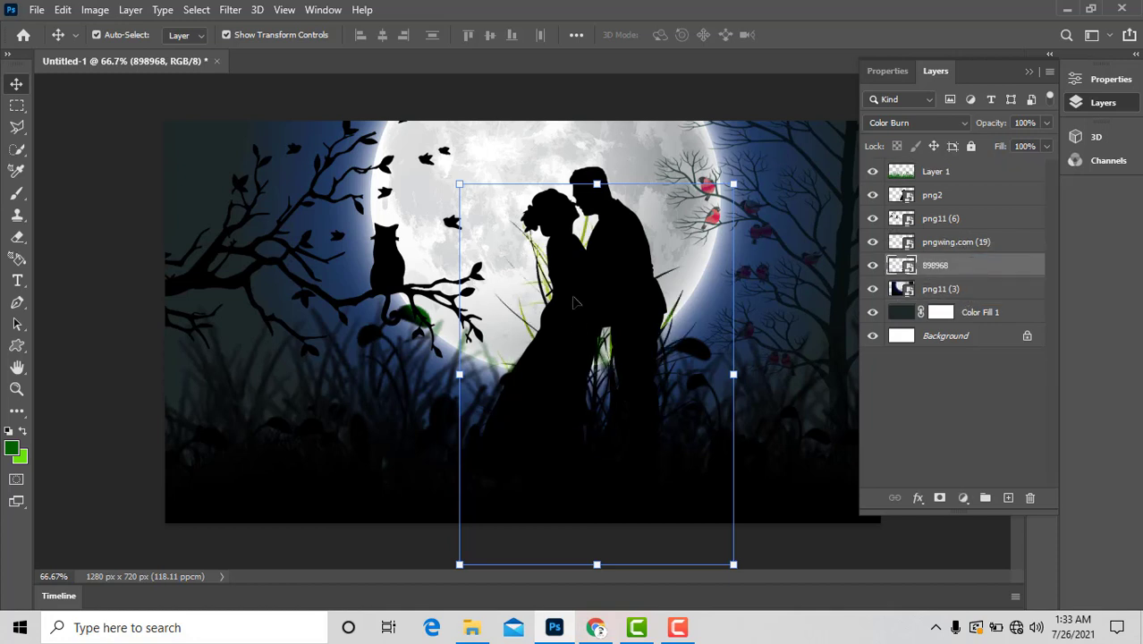
{"action": "mouse_move", "coordinate": [544, 284]}
{"action": "left_mouse_down"}
{"action": "mouse_move", "coordinate": [464, 313]}
{"action": "mouse_move", "coordinate": [181, 293]}
{"action": "left_mouse_up"}
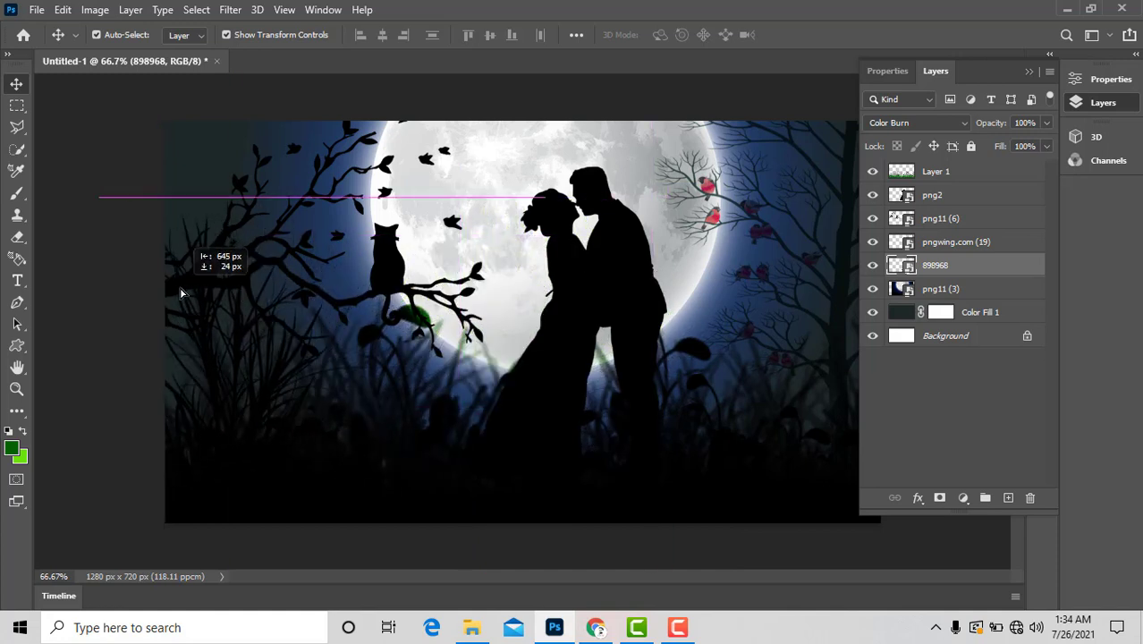
Lower the moon slightly, then toggle the couple and left branches layers to check them.
{"action": "left_click_drag", "start_coordinate": [247, 273], "coordinate": [247, 304]}
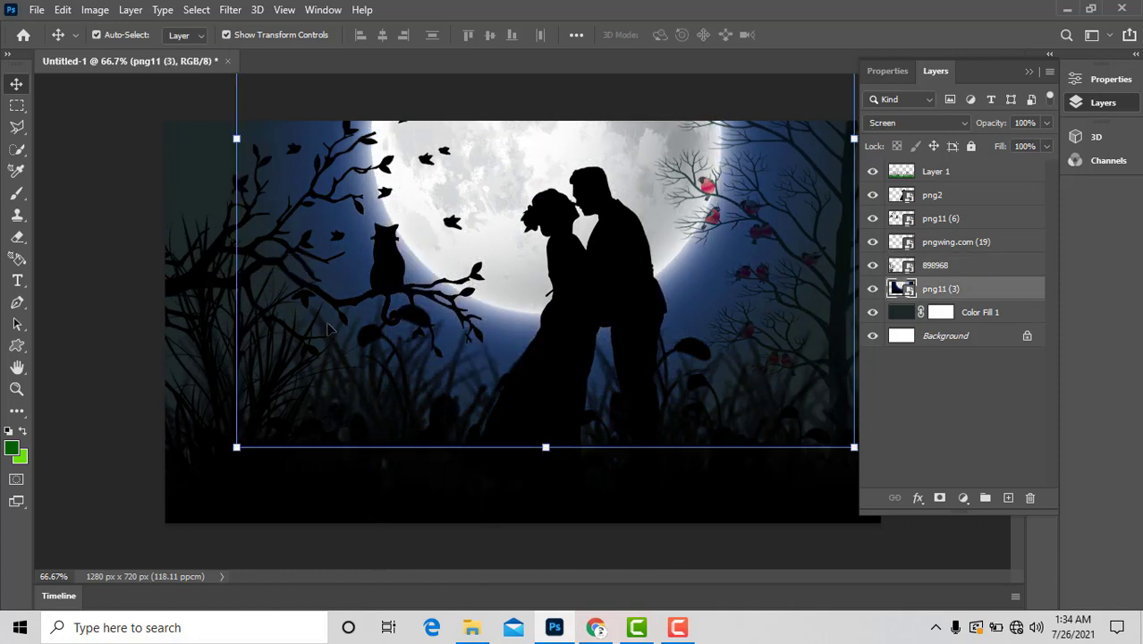
{"action": "left_click_drag", "start_coordinate": [506, 209], "coordinate": [508, 239]}
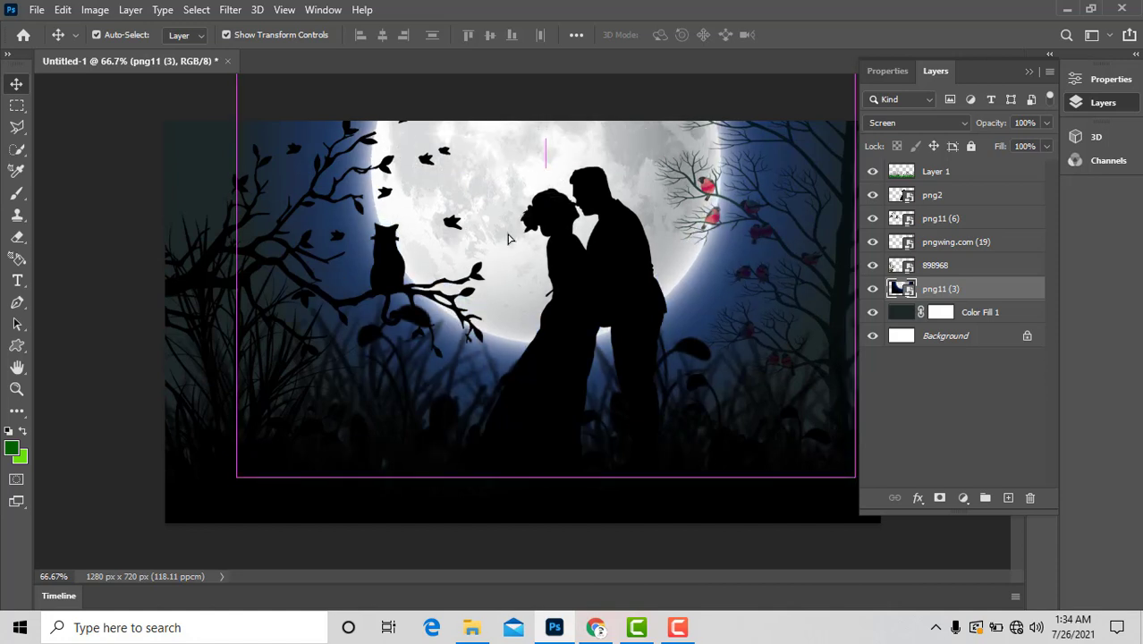
{"action": "left_click", "coordinate": [190, 332]}
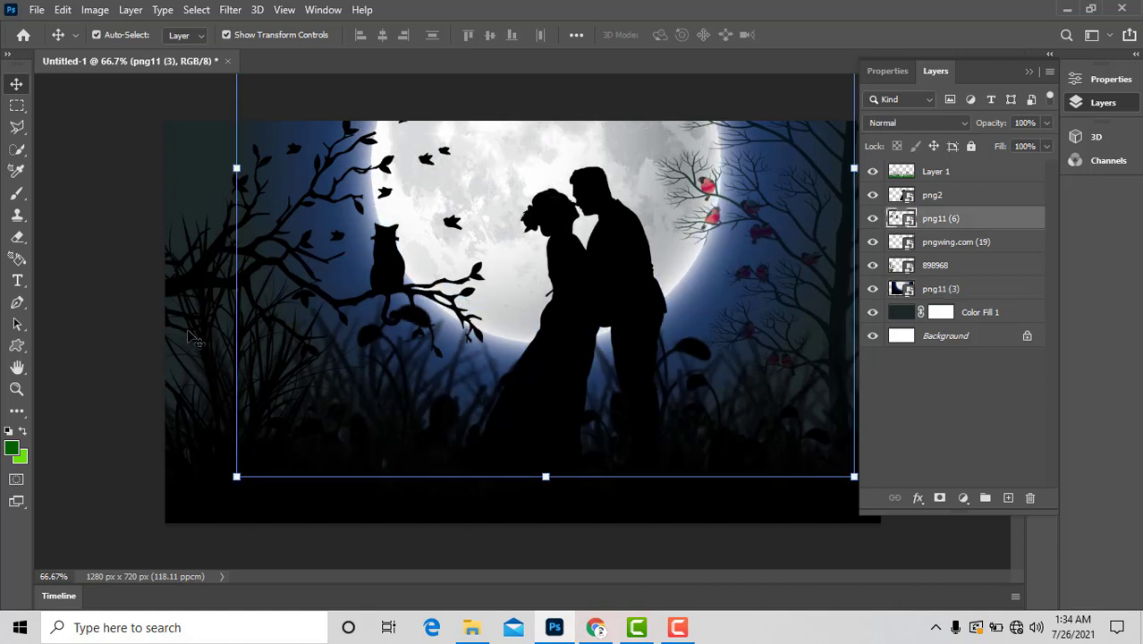
{"action": "left_click", "coordinate": [945, 176]}
{"action": "left_click", "coordinate": [940, 202]}
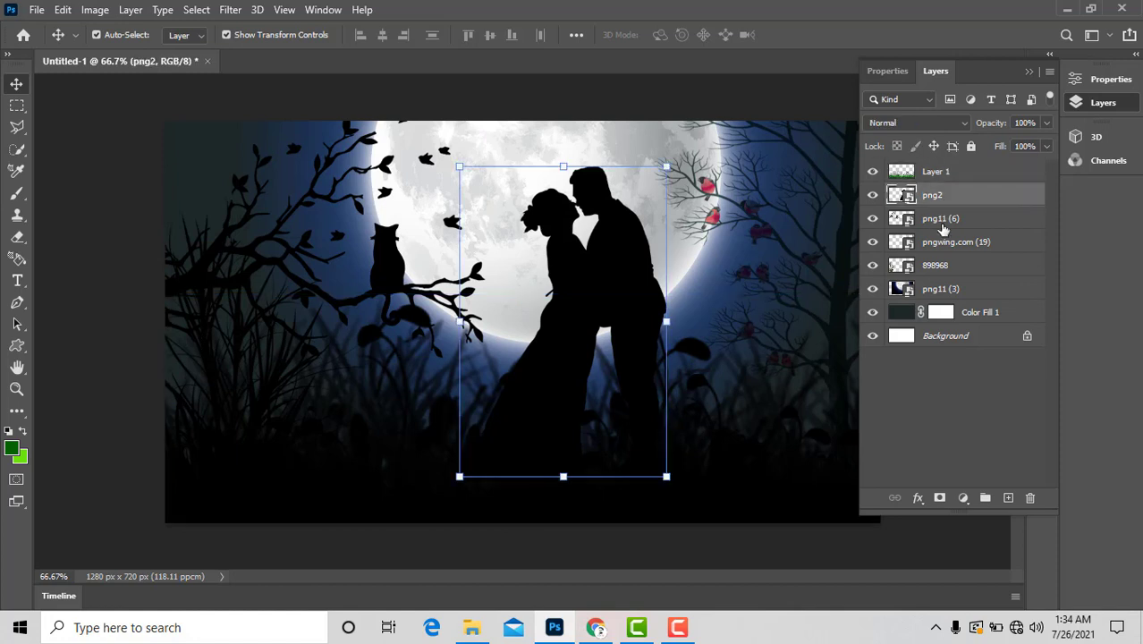
{"action": "left_click", "coordinate": [873, 195]}
{"action": "left_click", "coordinate": [873, 195]}
{"action": "left_click", "coordinate": [873, 219]}
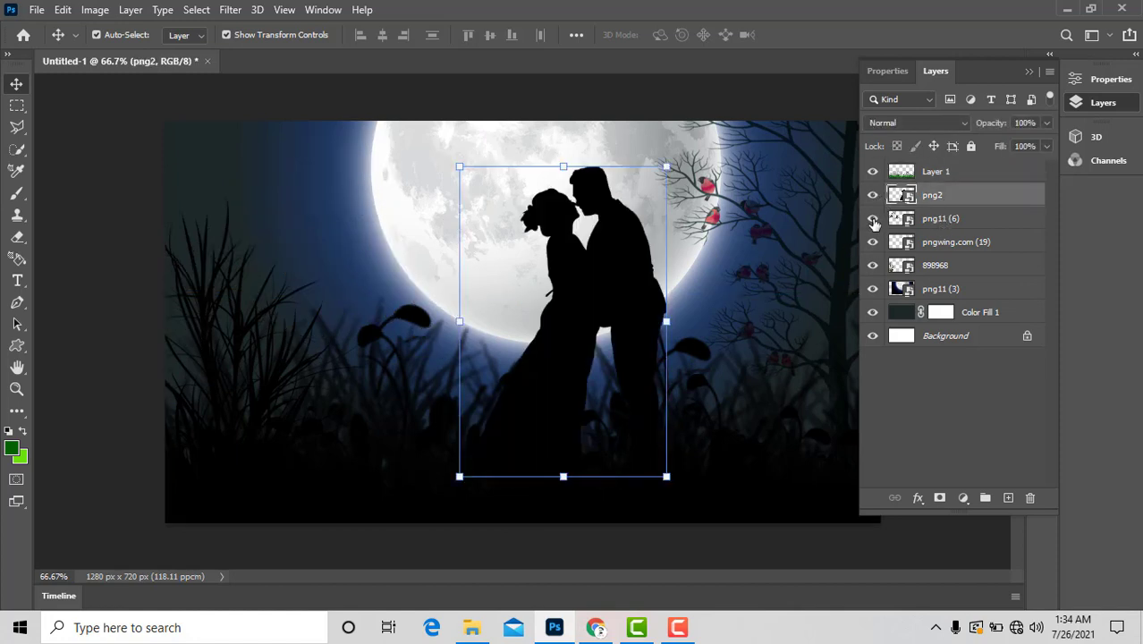
{"action": "left_click", "coordinate": [873, 219]}
Nudge the foreground grass strip and reselect the 898968 grass layer.
{"action": "left_click", "coordinate": [937, 250]}
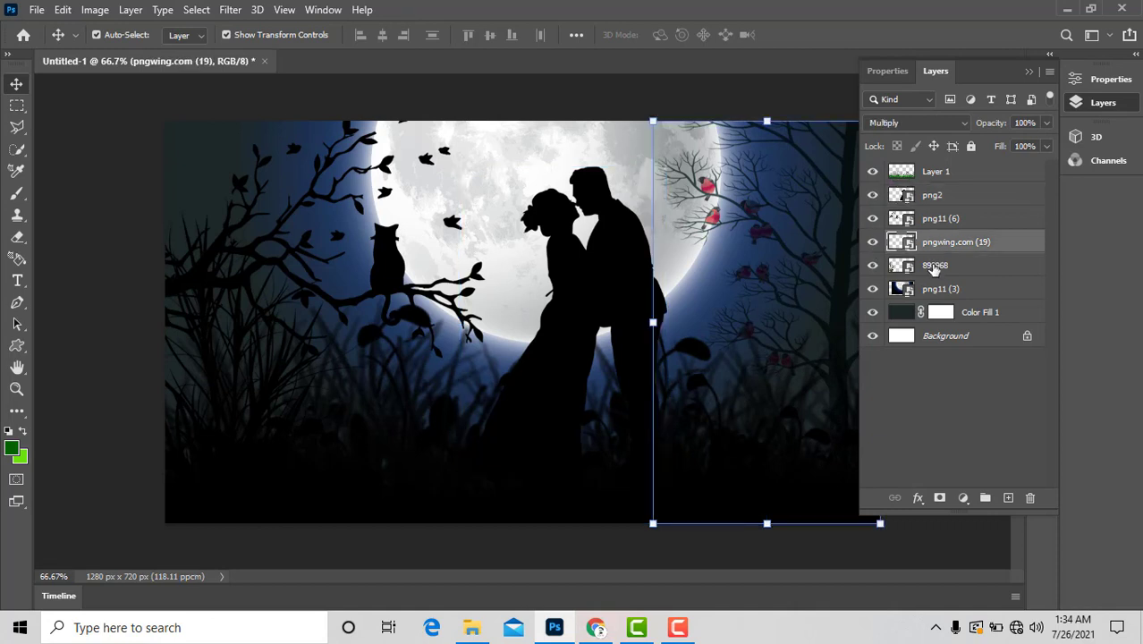
{"action": "left_click", "coordinate": [935, 264]}
{"action": "left_click_drag", "start_coordinate": [267, 360], "coordinate": [336, 383]}
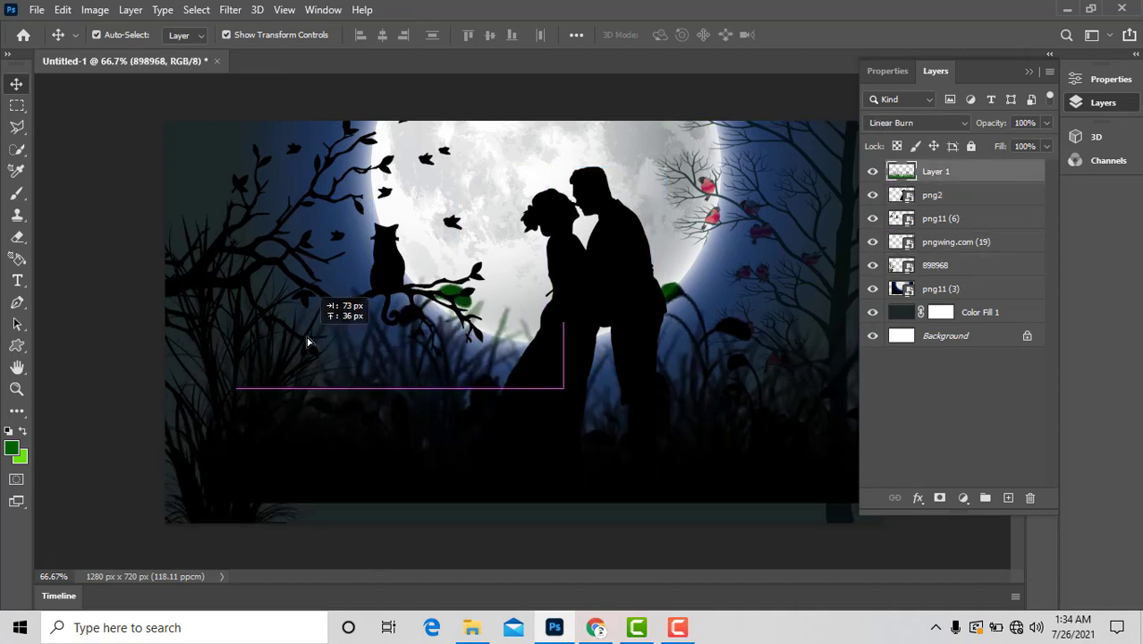
{"action": "left_click", "coordinate": [935, 266]}
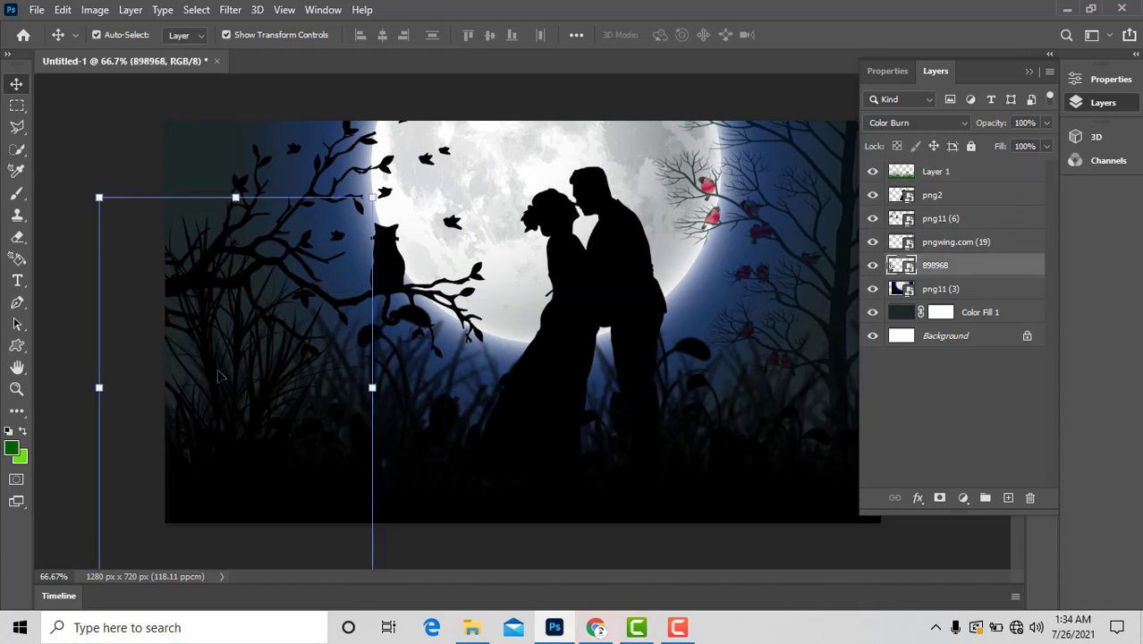
{"action": "left_click_drag", "start_coordinate": [225, 377], "coordinate": [248, 384]}
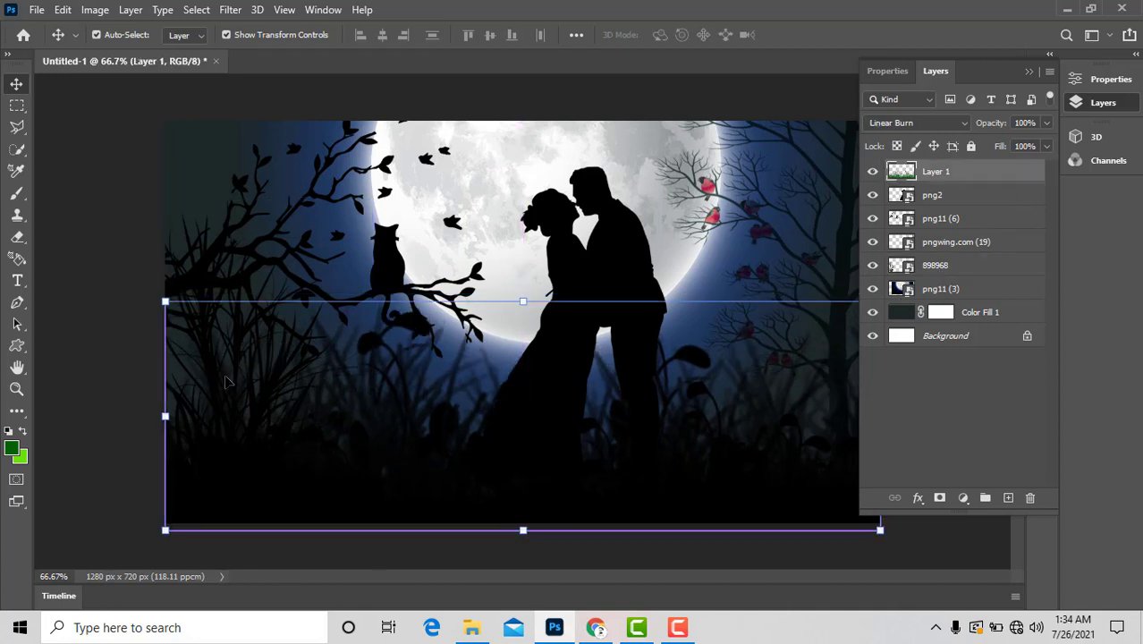
{"action": "left_click", "coordinate": [935, 265]}
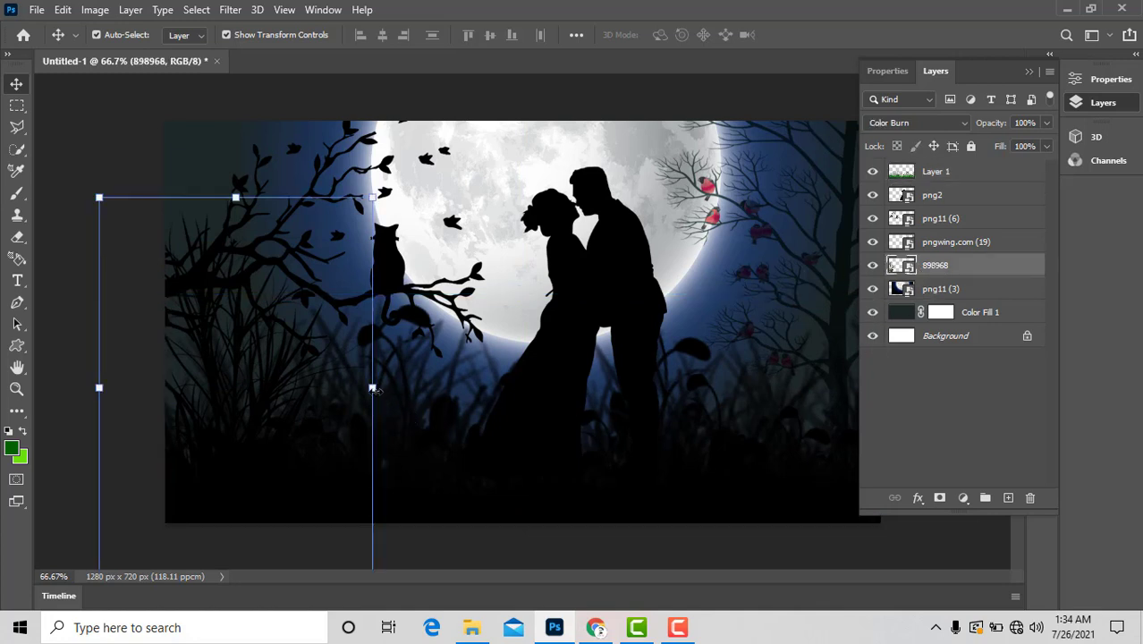
Scale the 898968 grass to 89.68%, shift it left, then select Layer 1 through png11 (3).
{"action": "left_click_drag", "start_coordinate": [372, 388], "coordinate": [377, 392]}
{"action": "mouse_move", "coordinate": [224, 397]}
{"action": "left_mouse_down"}
{"action": "mouse_move", "coordinate": [221, 288]}
{"action": "mouse_move", "coordinate": [169, 374]}
{"action": "left_mouse_up"}
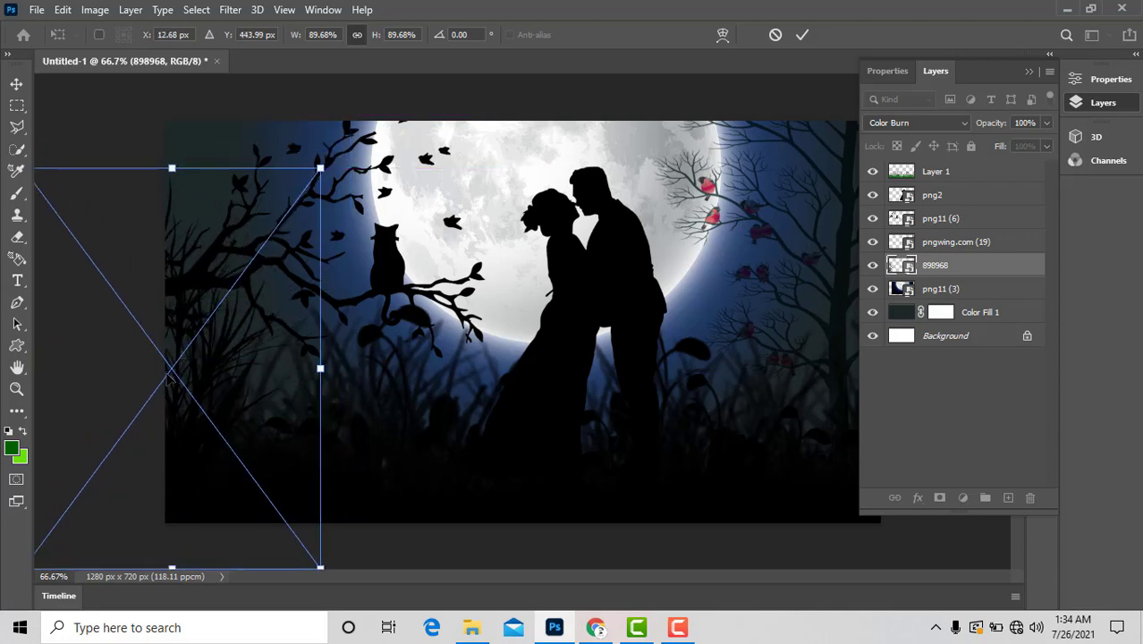
{"action": "left_click", "coordinate": [802, 35]}
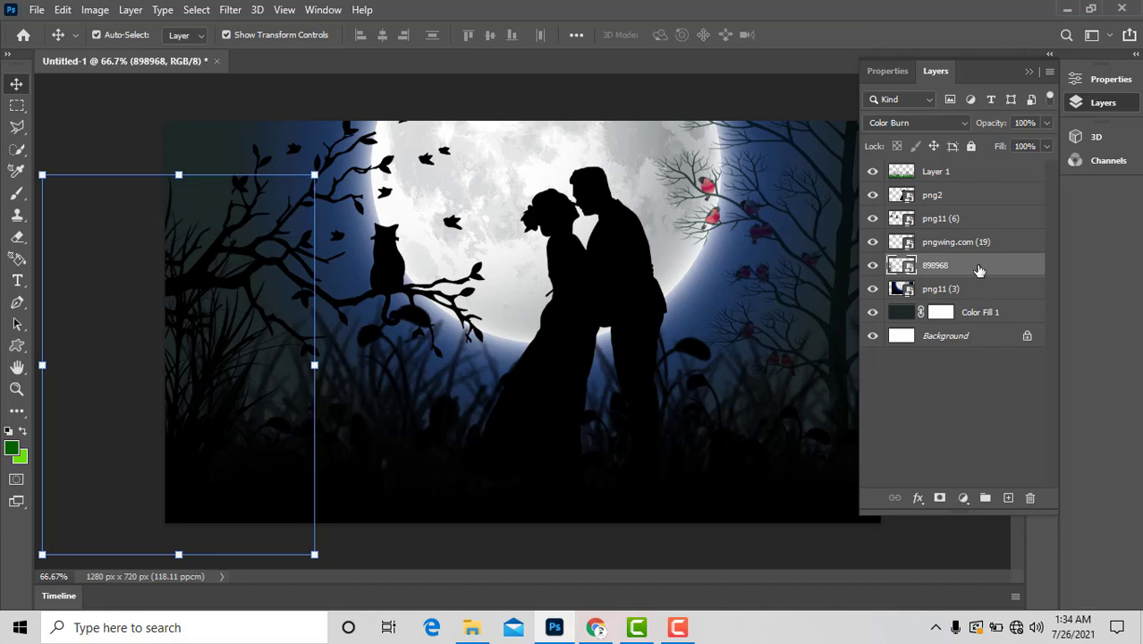
{"action": "left_click", "coordinate": [948, 171]}
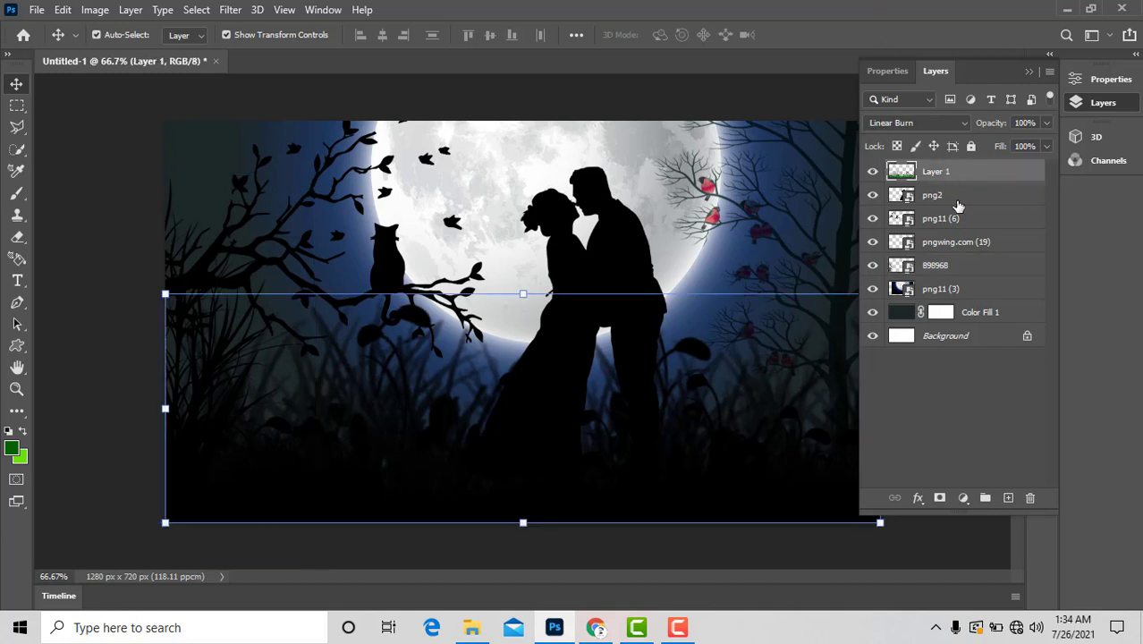
{"action": "left_click", "coordinate": [991, 295], "text": "shift"}
After a trial merge and undo, merge every layer, including Color Fill 1, into Background.
{"action": "right_click", "coordinate": [991, 295]}
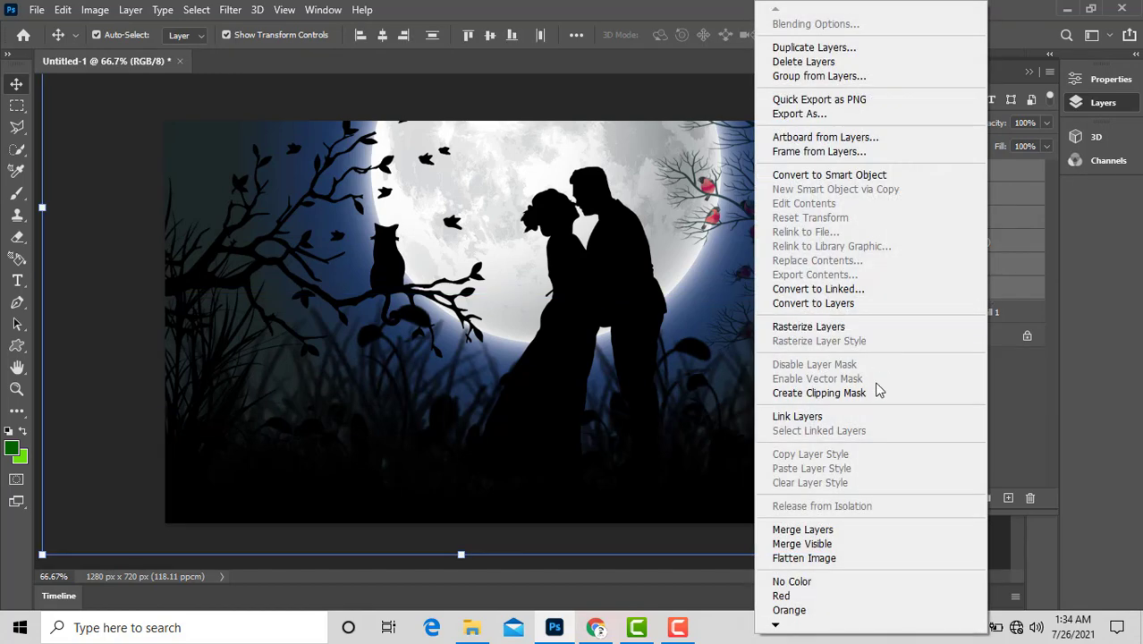
{"action": "left_click", "coordinate": [802, 529]}
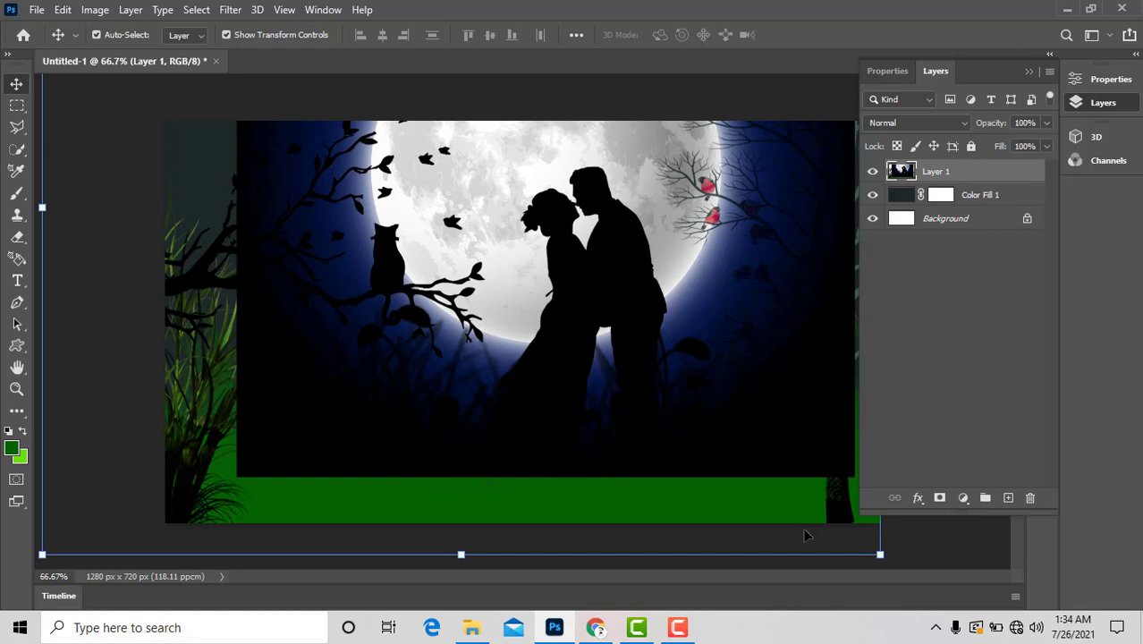
{"action": "key", "text": "ctrl+z"}
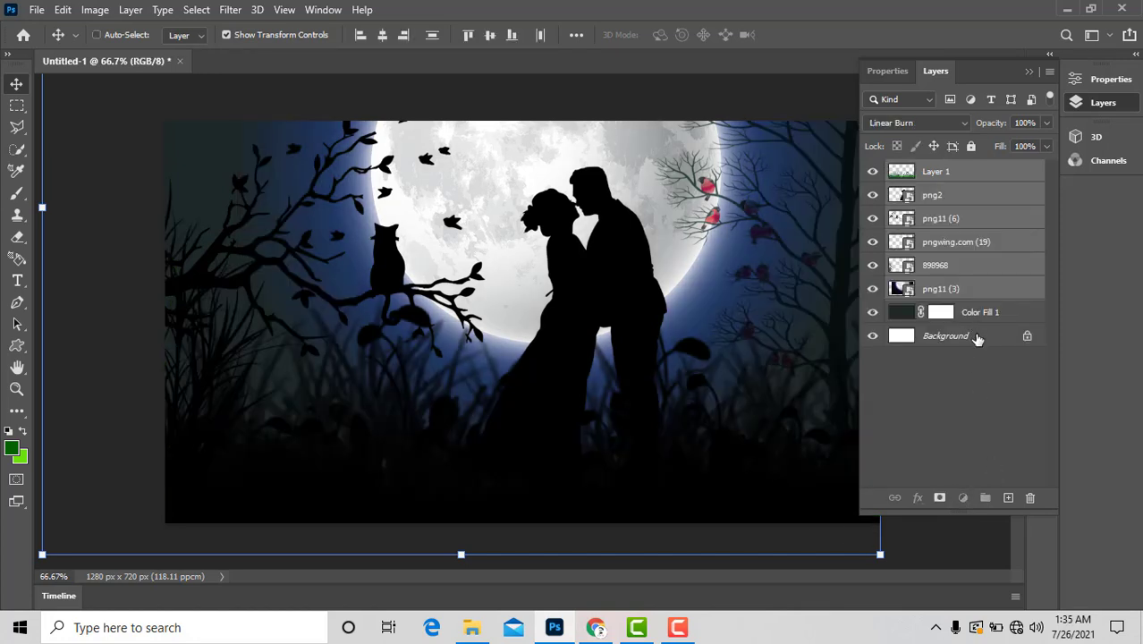
{"action": "left_click", "coordinate": [977, 335], "text": "ctrl"}
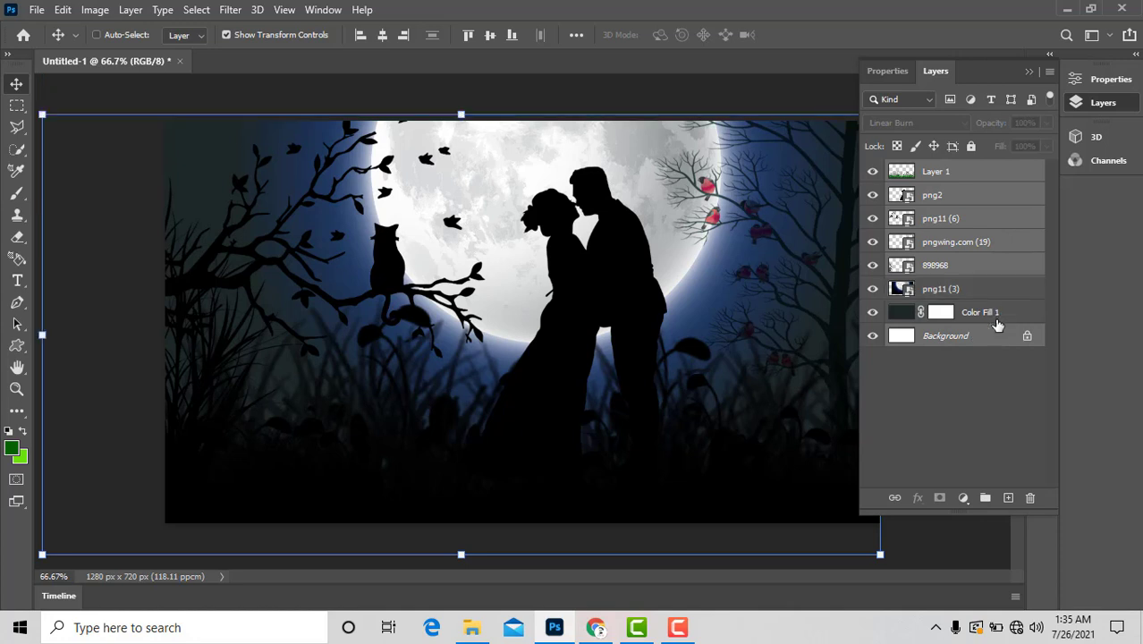
{"action": "left_click", "coordinate": [997, 323]}
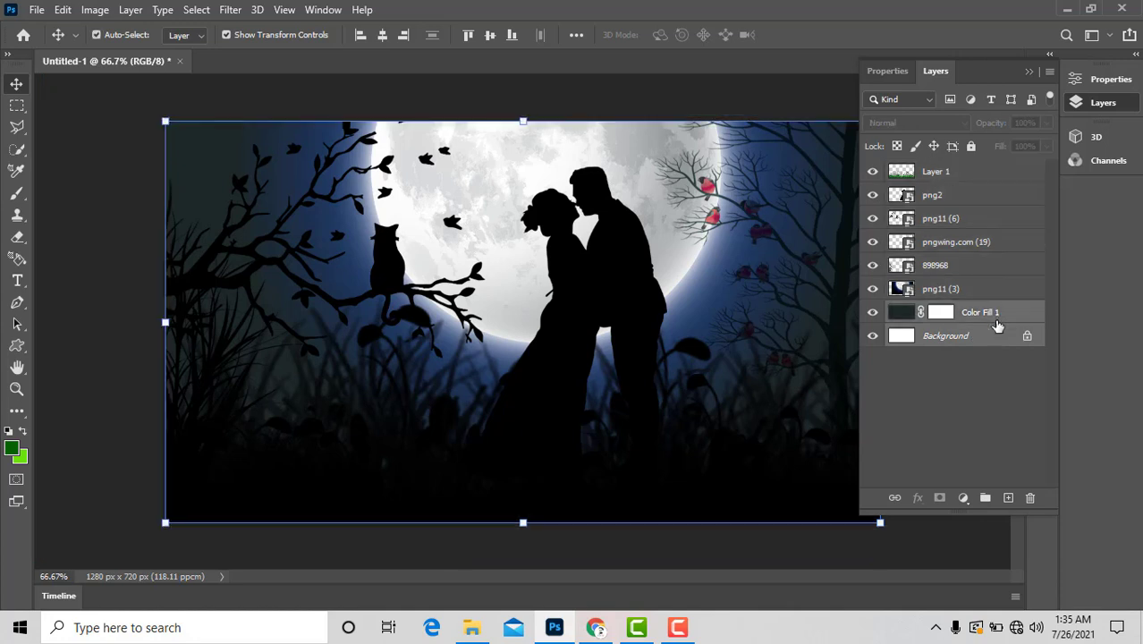
{"action": "left_click", "coordinate": [982, 169], "text": "shift"}
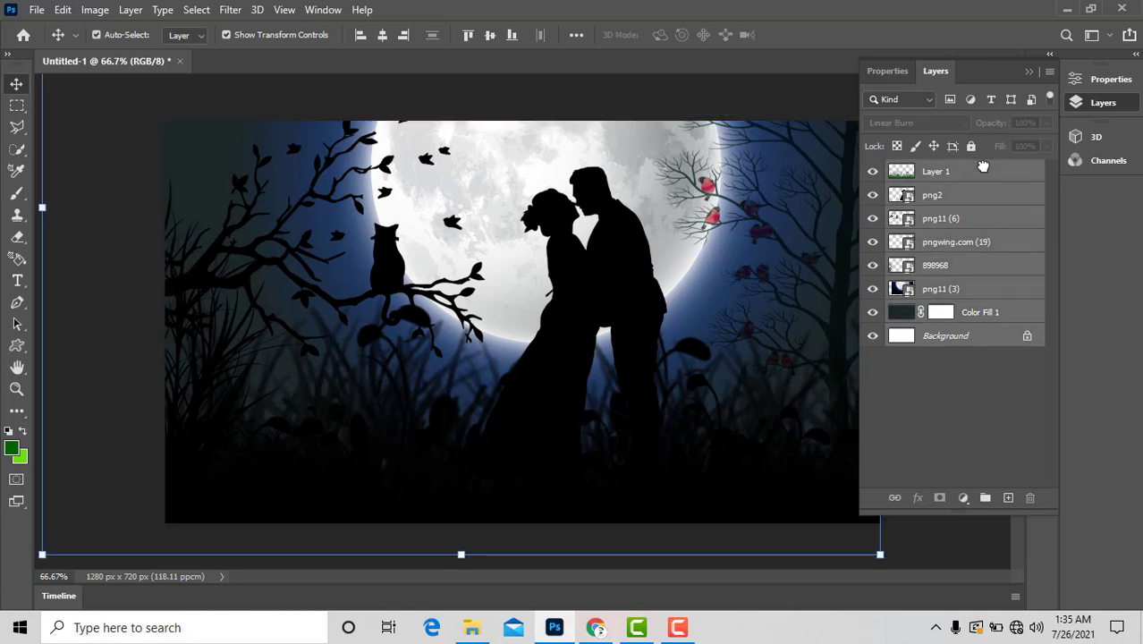
{"action": "right_click", "coordinate": [969, 309]}
{"action": "left_click", "coordinate": [769, 499]}
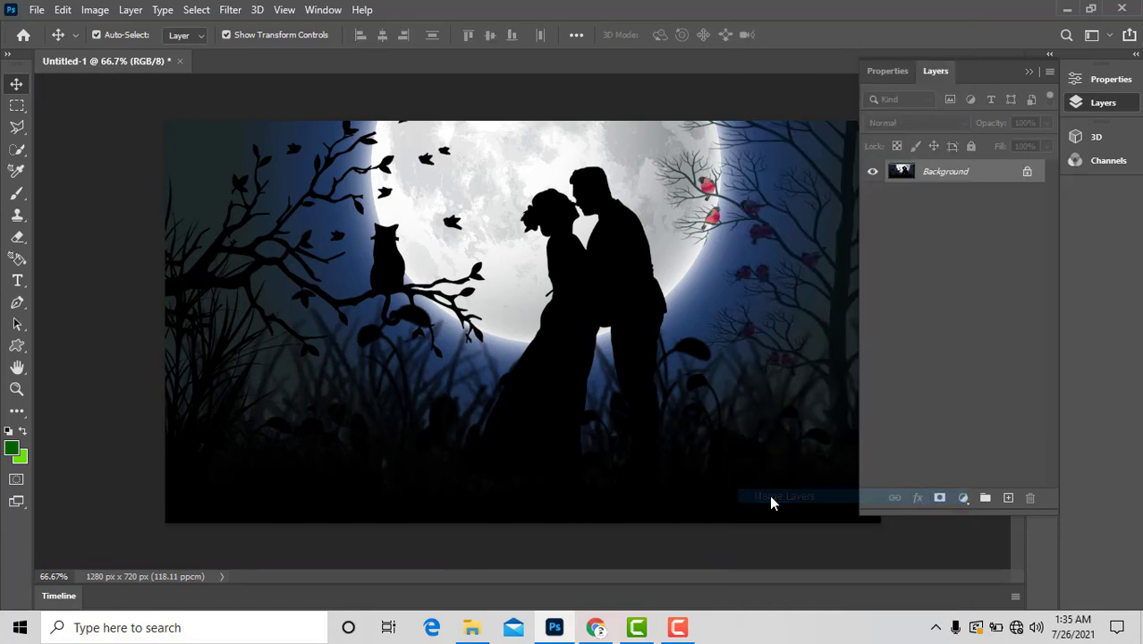
Add a Color Lookup layer using 2Strip.look, after comparing 3Strip.look, and collapse its properties.
{"action": "left_click", "coordinate": [961, 498]}
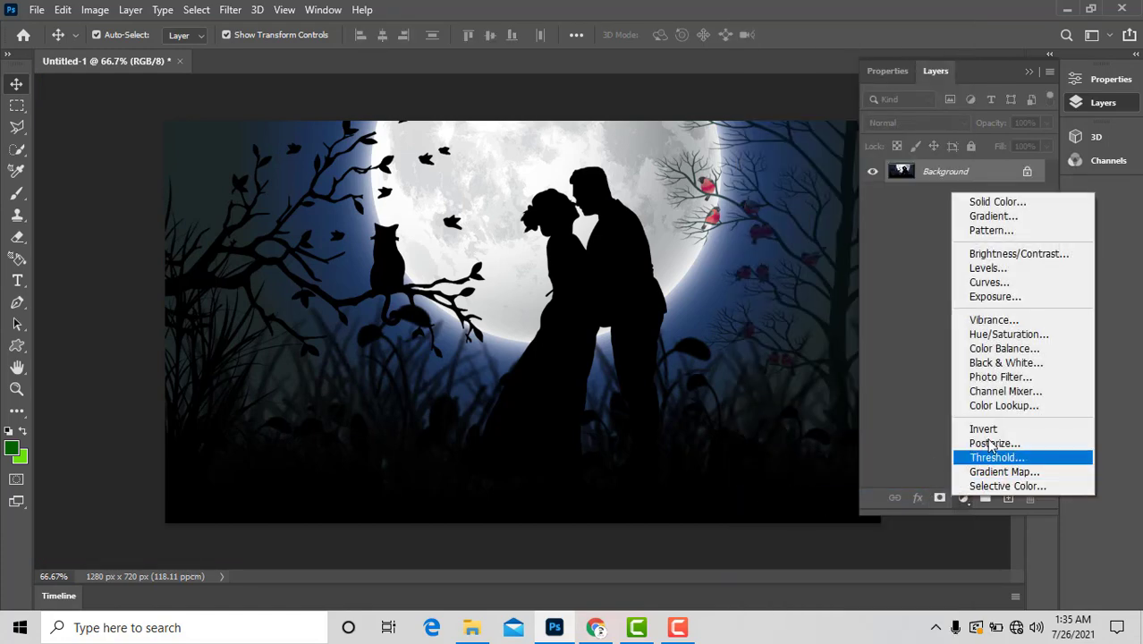
{"action": "left_click", "coordinate": [983, 404]}
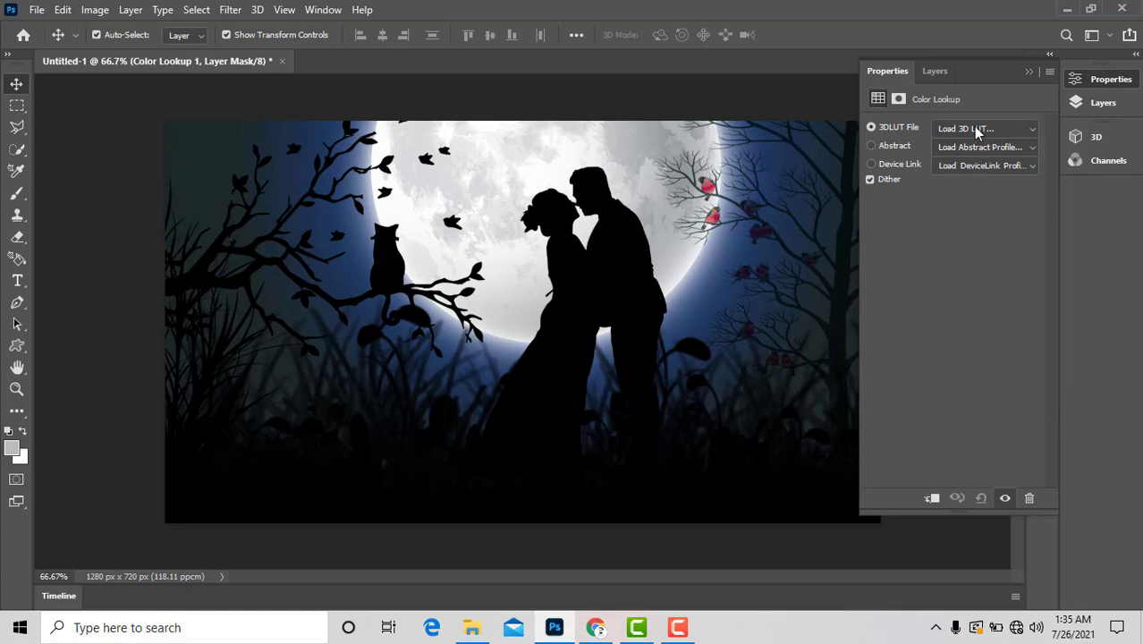
{"action": "left_click", "coordinate": [974, 131]}
{"action": "left_click", "coordinate": [947, 184]}
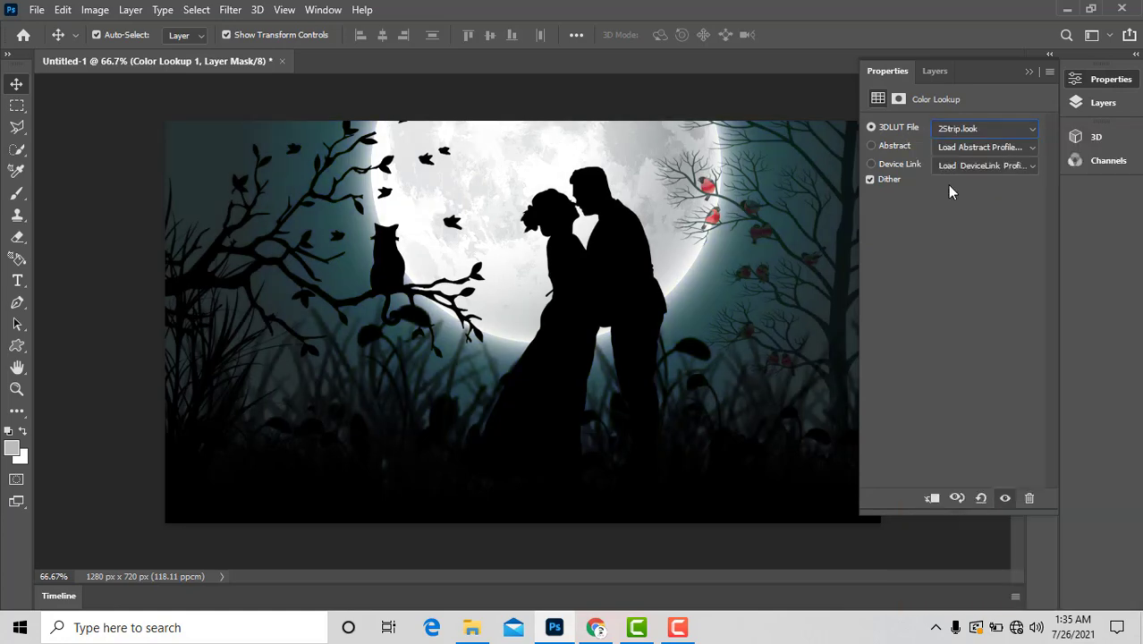
{"action": "left_click", "coordinate": [976, 130]}
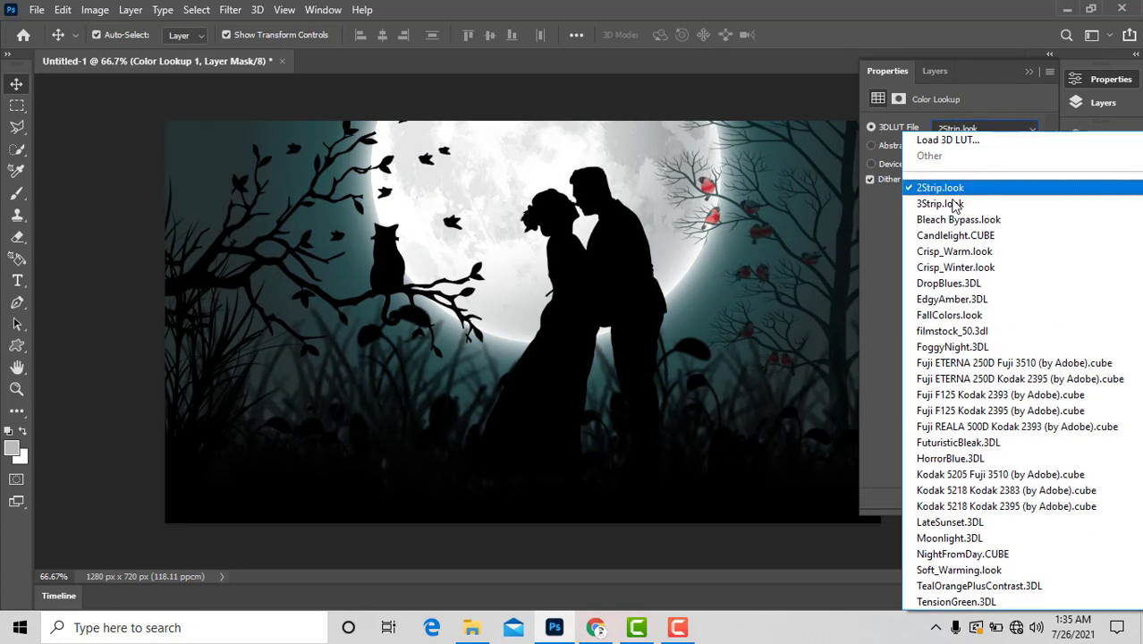
{"action": "left_click", "coordinate": [946, 211]}
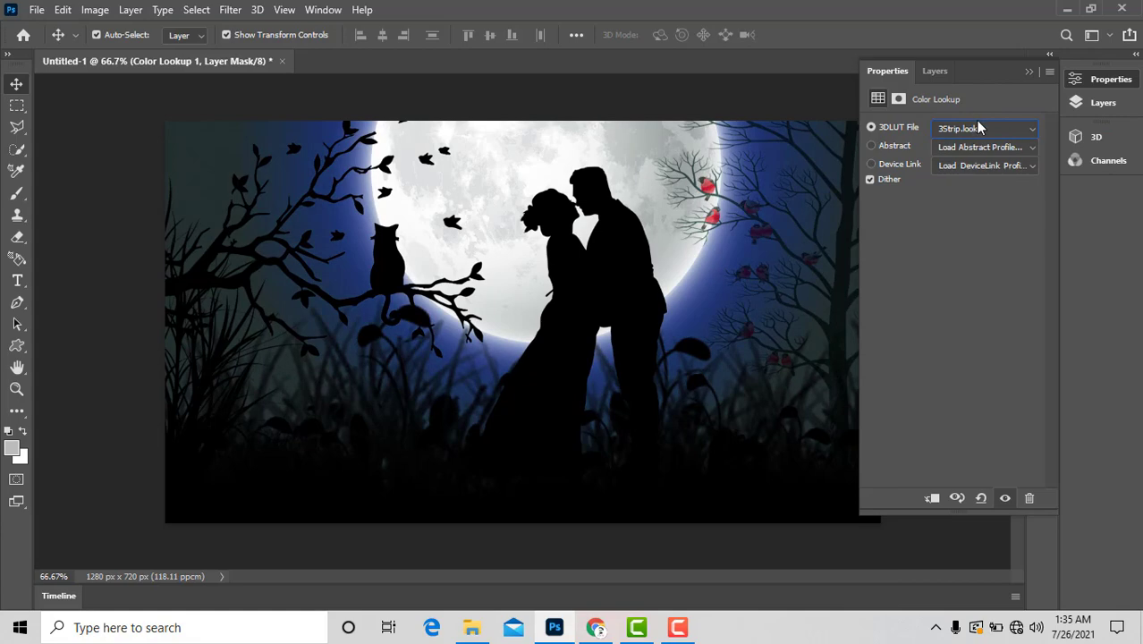
{"action": "left_click", "coordinate": [979, 128]}
{"action": "left_click", "coordinate": [950, 184]}
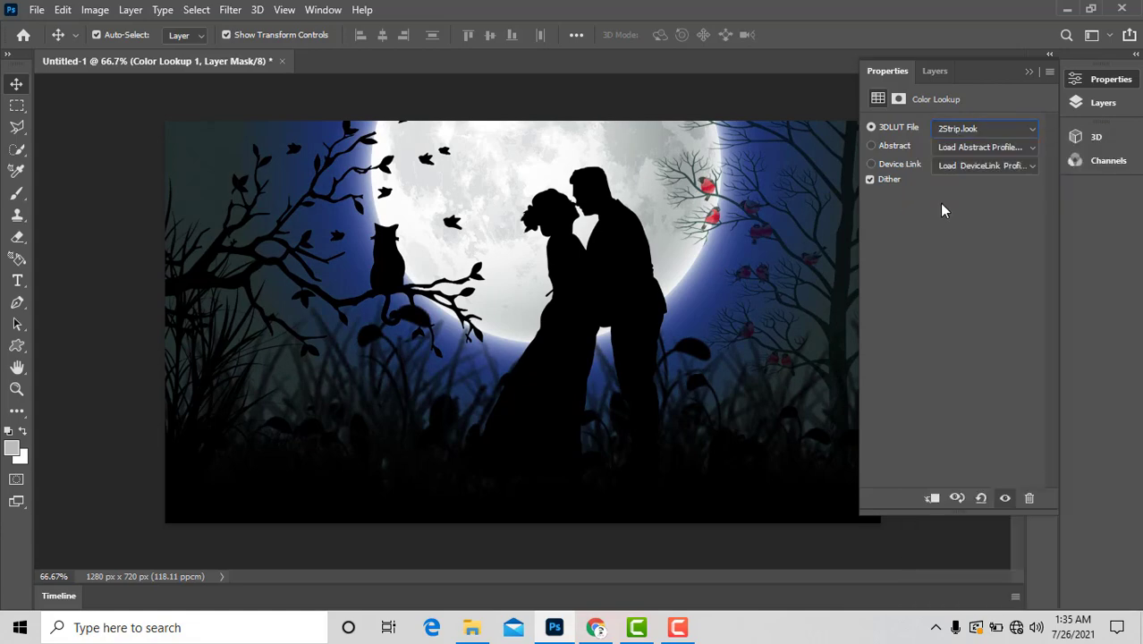
{"action": "left_click", "coordinate": [1028, 72]}
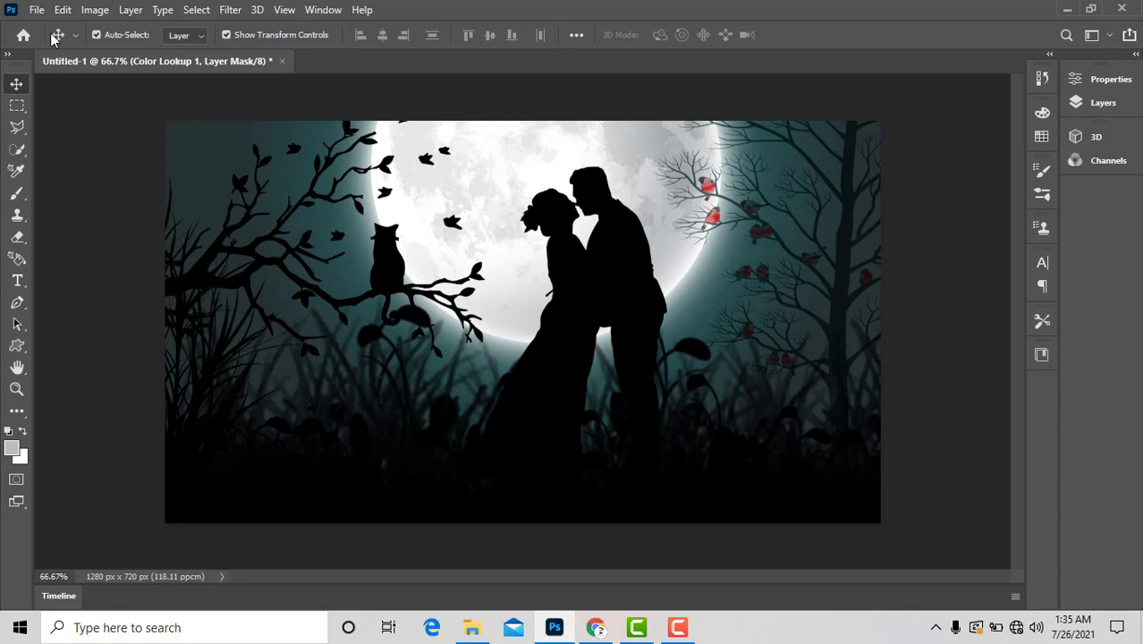
Start a Save As with JPEG format in the Desktop folder, ready to rename.
{"action": "left_click", "coordinate": [36, 10]}
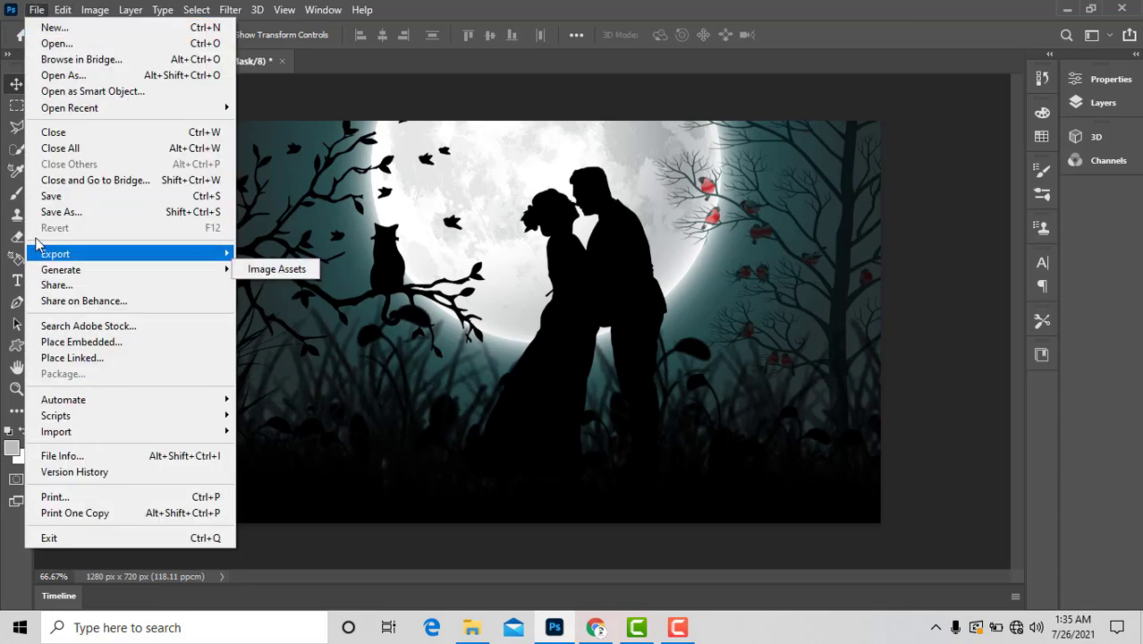
{"action": "left_click", "coordinate": [54, 211]}
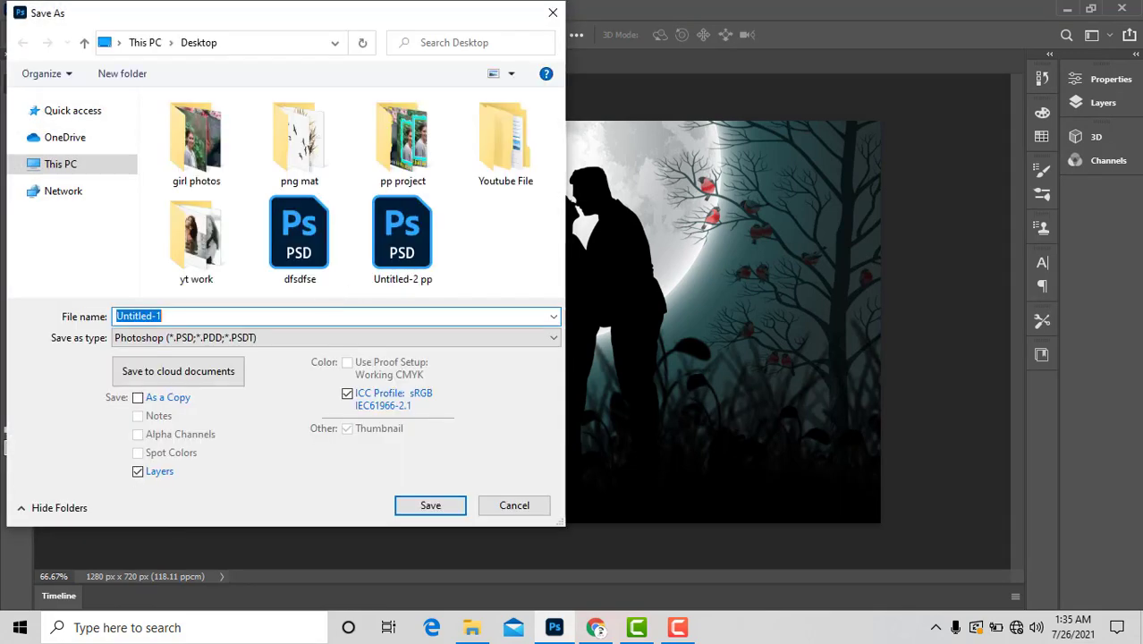
{"action": "scroll", "coordinate": [81, 179], "scroll_direction": "up", "scroll_amount": 1}
{"action": "left_click", "coordinate": [214, 338]}
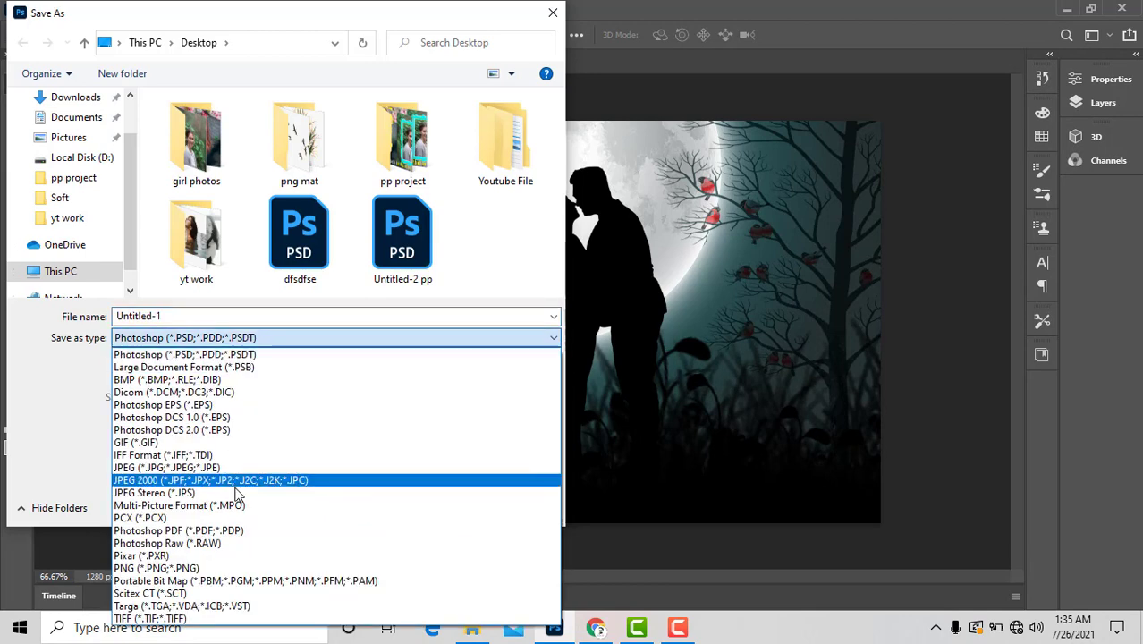
{"action": "left_click", "coordinate": [213, 473]}
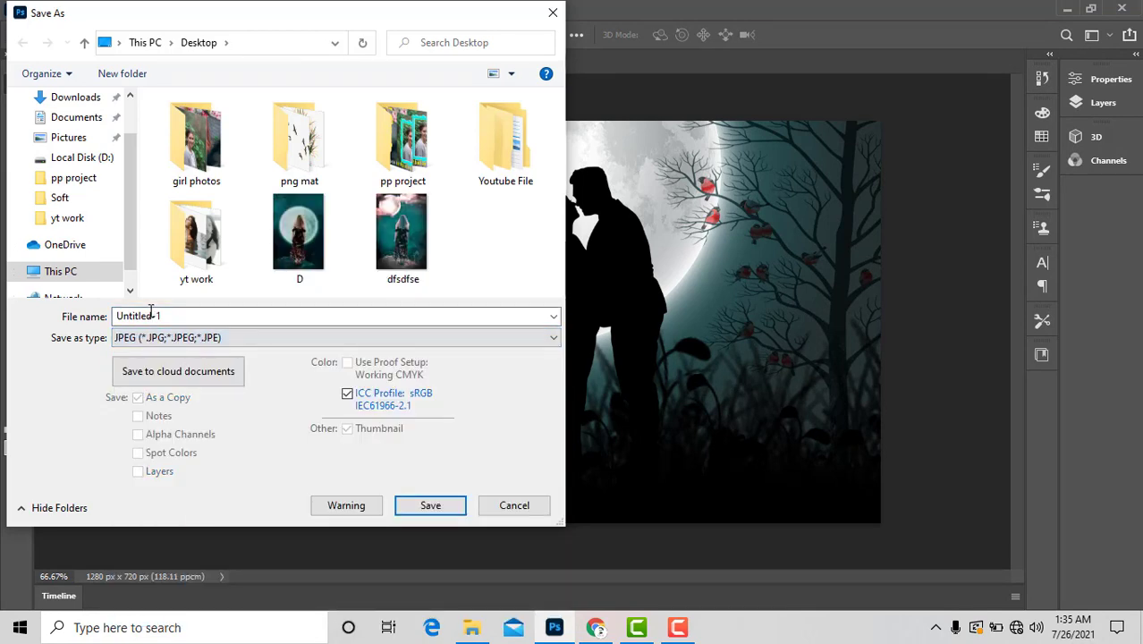
{"action": "scroll", "coordinate": [76, 179], "scroll_direction": "up", "scroll_amount": 1}
{"action": "left_click", "coordinate": [68, 130]}
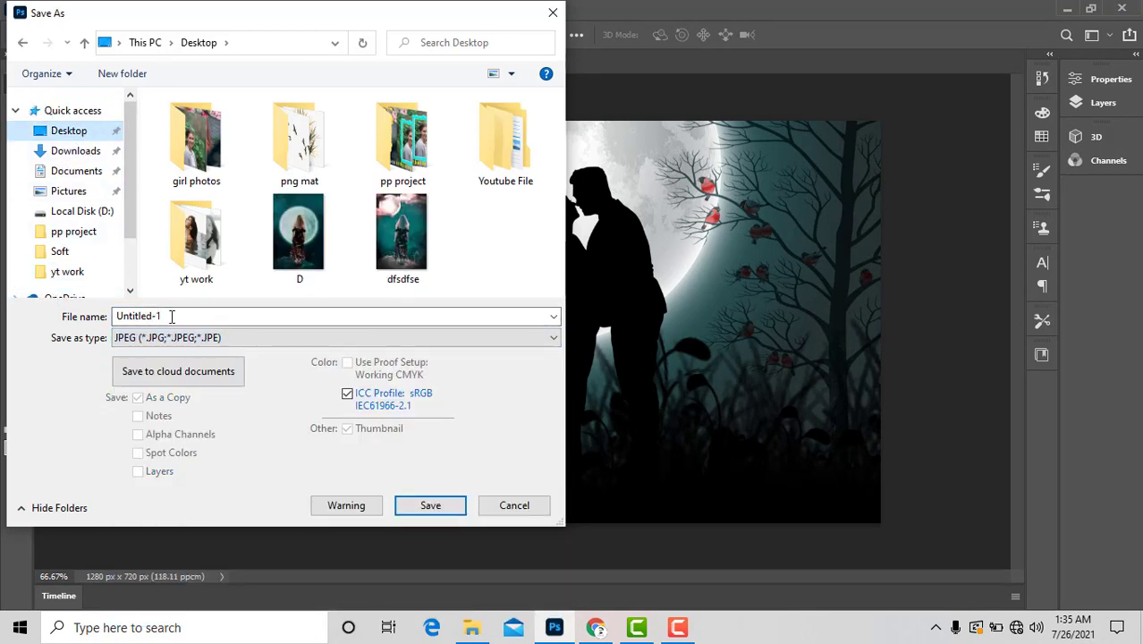
{"action": "left_click", "coordinate": [175, 315]}
Save the image as 2GHGT on the Desktop with JPEG Quality 12 (Maximum).
{"action": "type", "text": "2"}
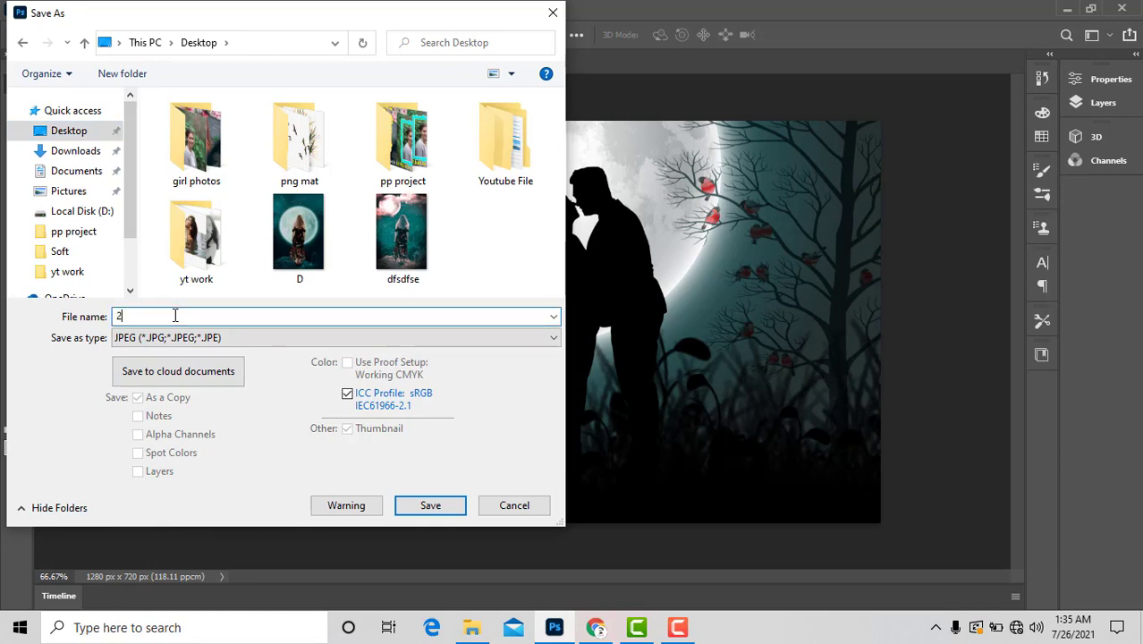
{"action": "type", "text": "GHGT"}
{"action": "left_click", "coordinate": [420, 503]}
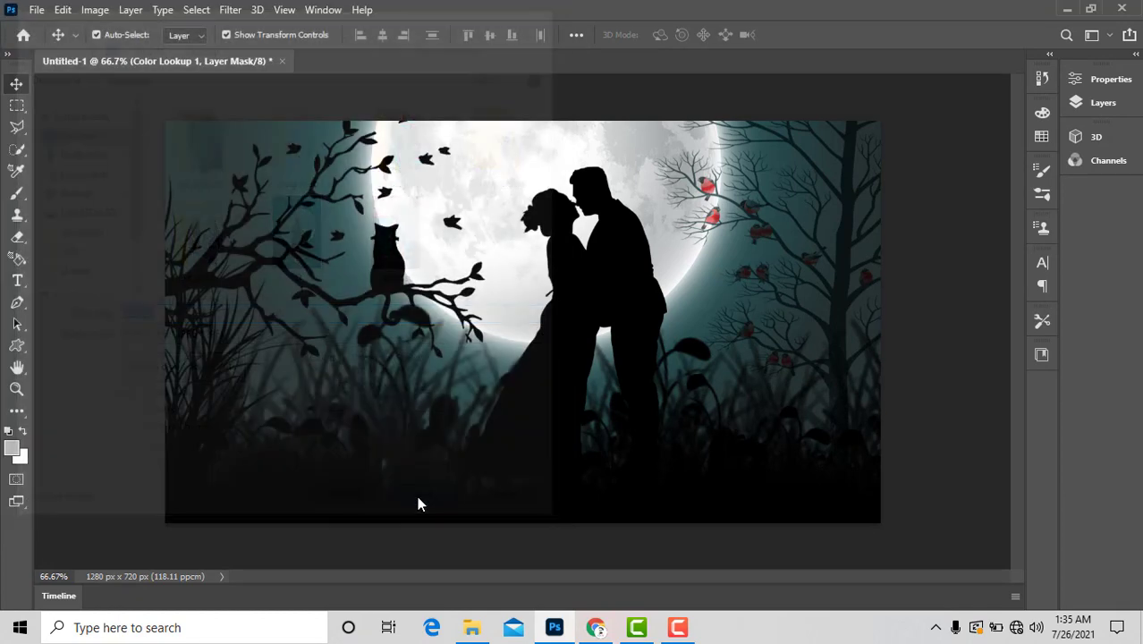
{"action": "left_click_drag", "start_coordinate": [550, 212], "coordinate": [605, 208]}
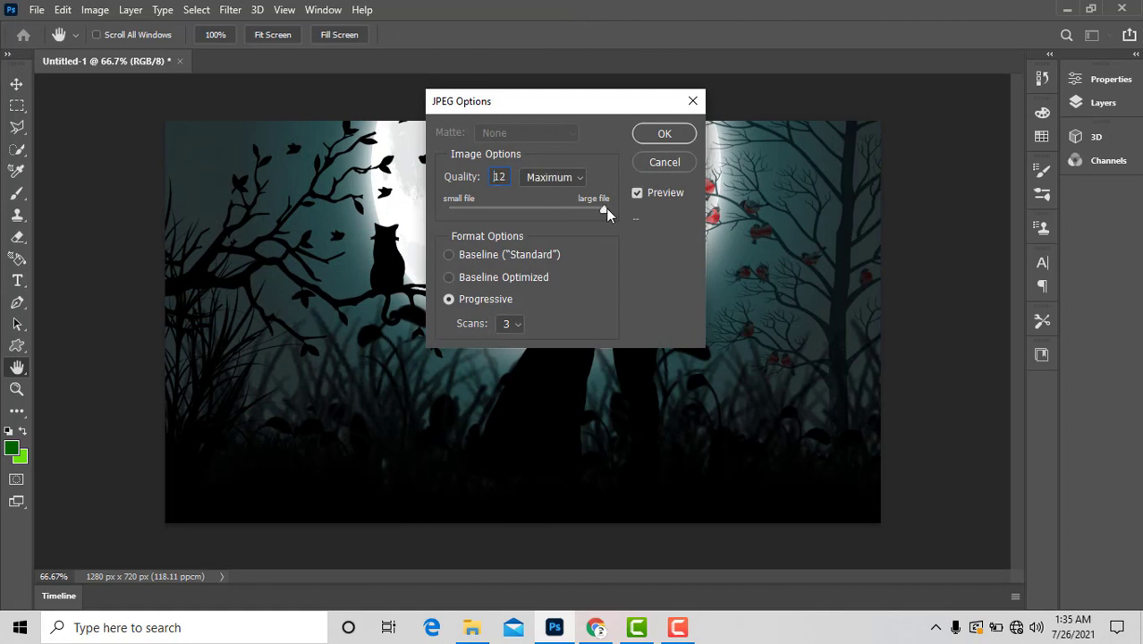
{"action": "left_click", "coordinate": [662, 134]}
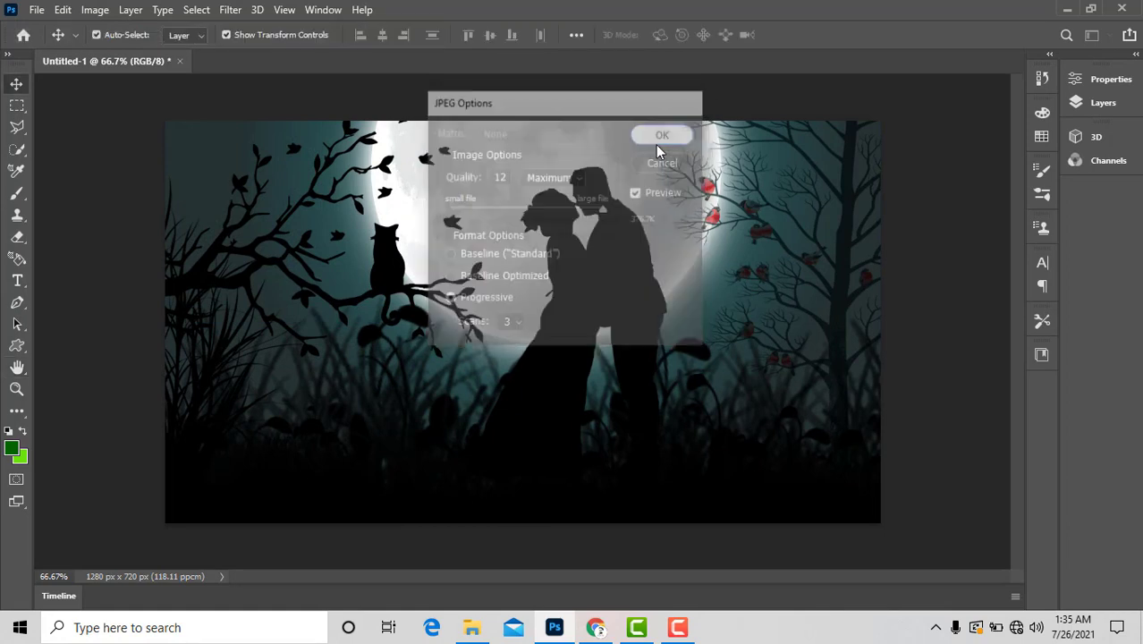